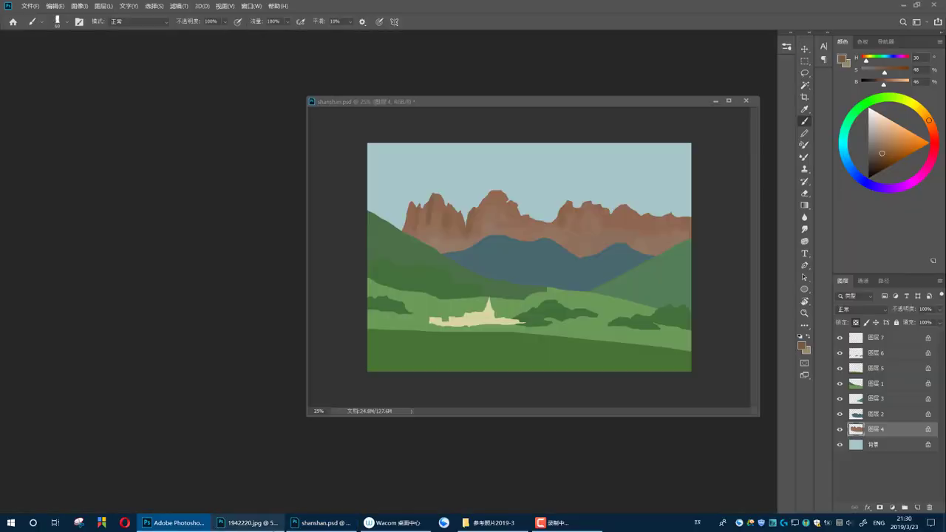
- Place the reference photo beside the canvas and sample peak, teal and green tones
click(840, 353)
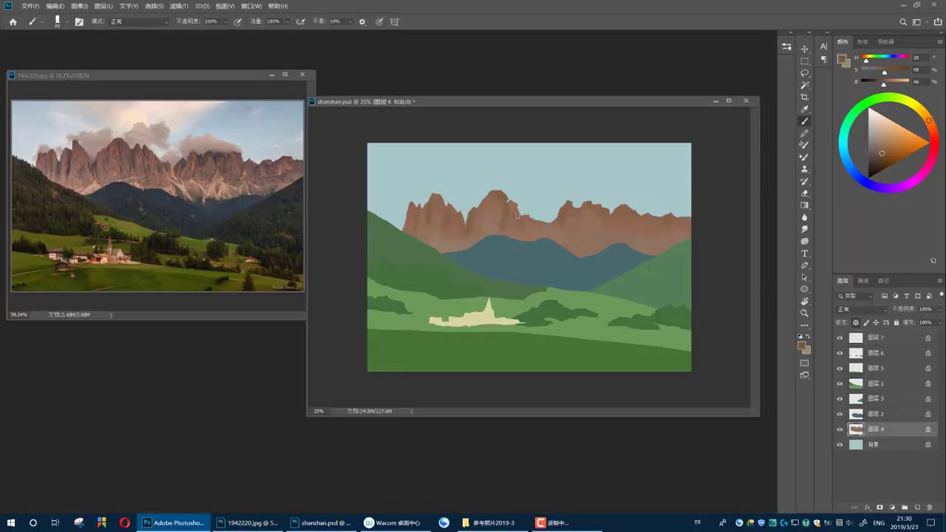
alt+click(192, 159)
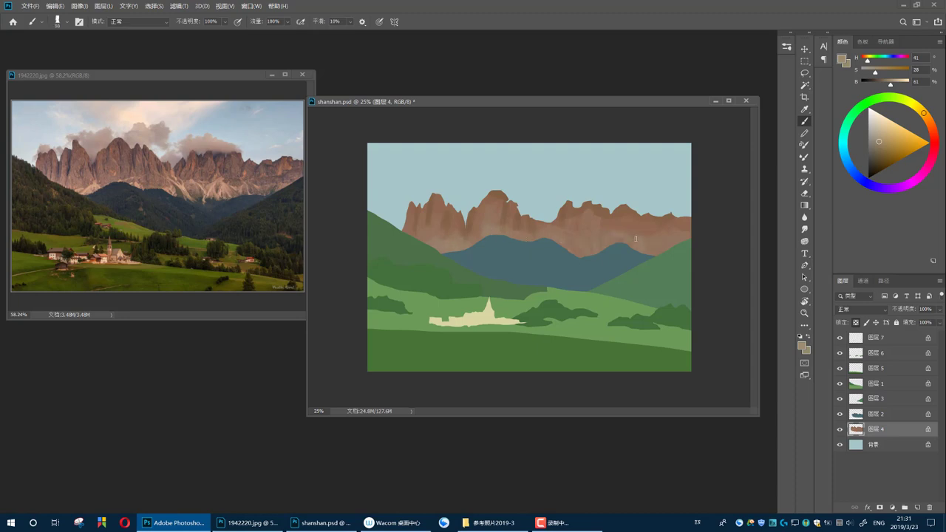
ctrl+click(473, 266)
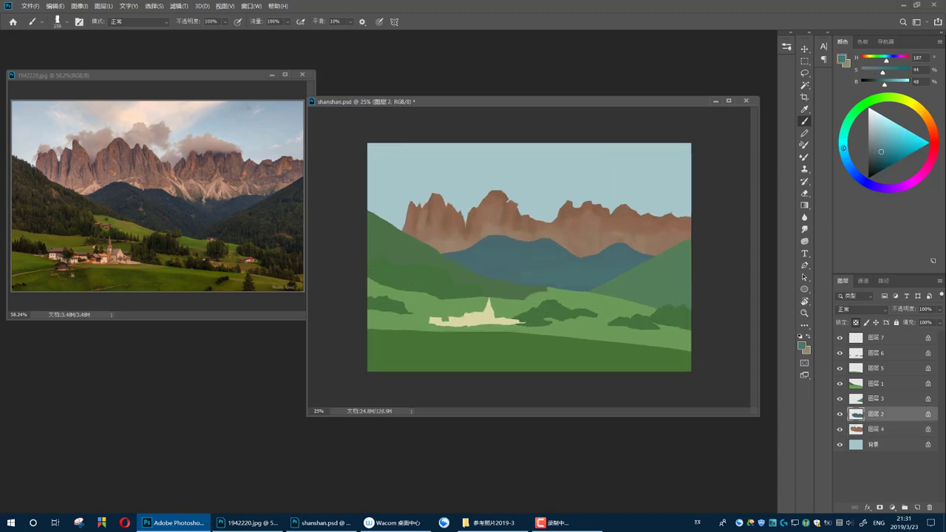
ctrl+click(437, 264)
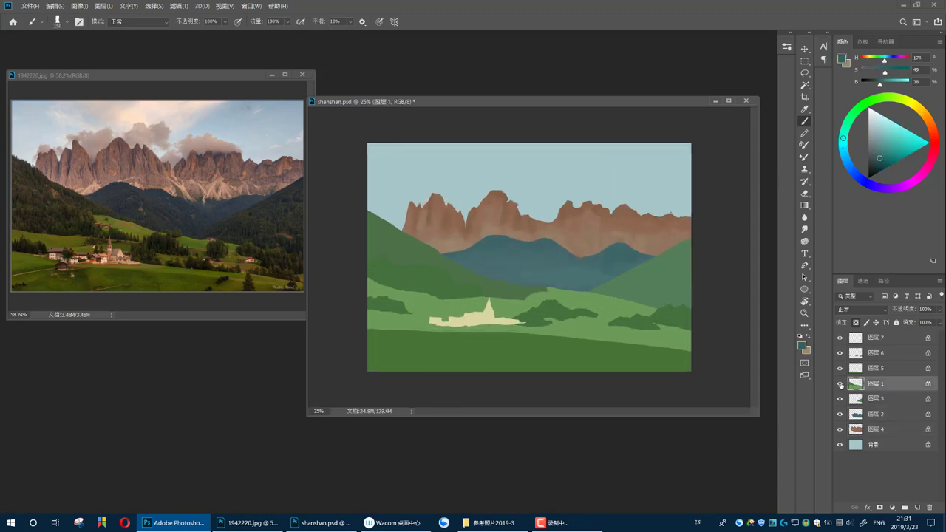
- Brush darker green texture across the left hill
drag(487, 283, 373, 294)
drag(433, 277, 517, 300)
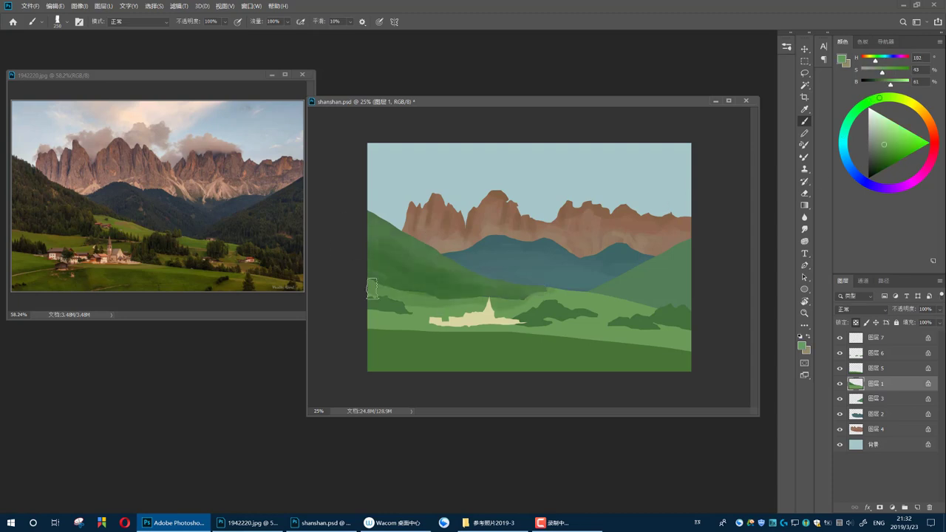
drag(369, 292, 442, 301)
alt+click(460, 265)
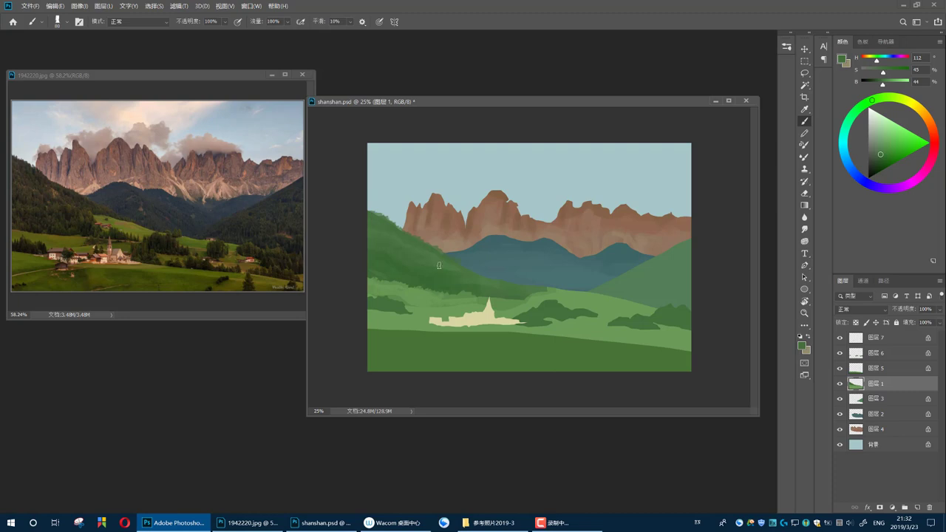
- Lock transparency and paint a light yellow-green band across the middle meadow
key(/)
drag(474, 281, 603, 285)
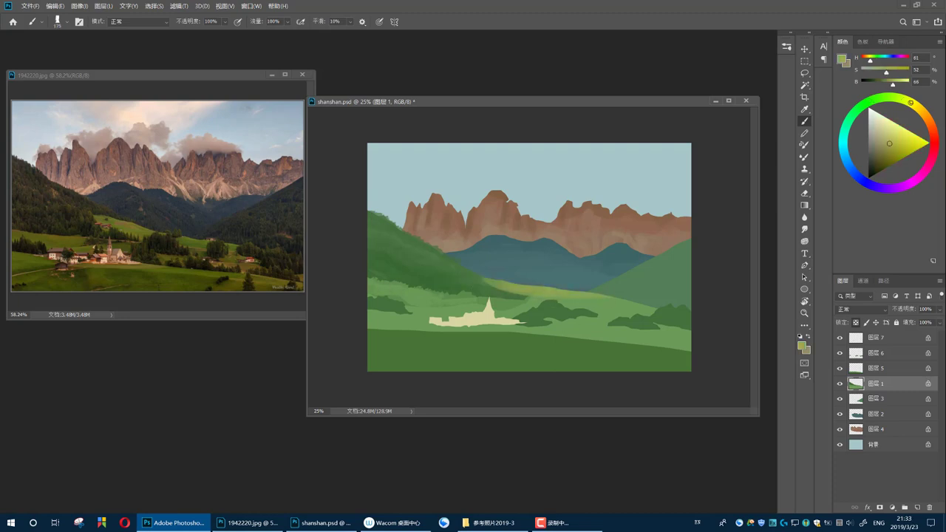
alt+click(634, 266)
- Enlarge the brush and paint green texture on the right hill
key(alt+bracketleft)
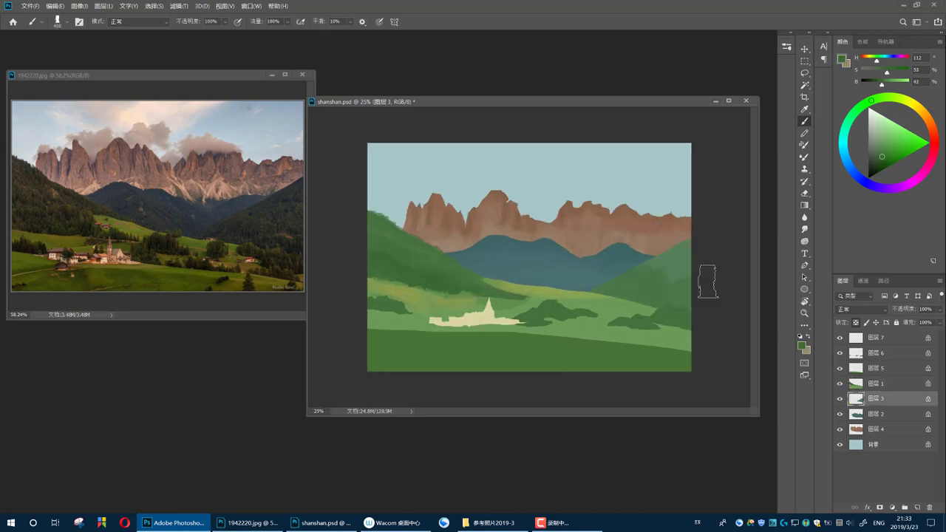
alt+click(676, 244)
scroll(590, 297, up, 5)
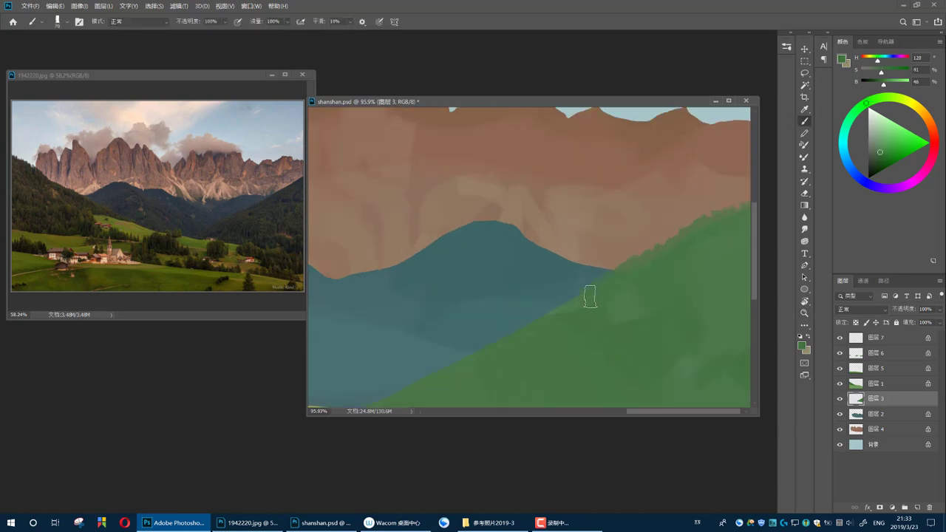
scroll(477, 367, down, 3)
scroll(701, 196, down, 2)
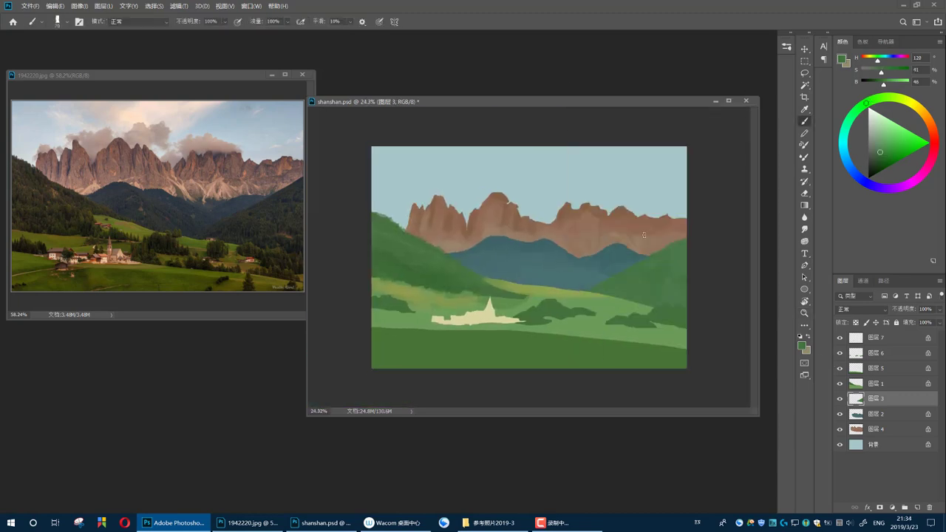
- Transform the foreground meadow strip with Ctrl+T and commit it
click(858, 368)
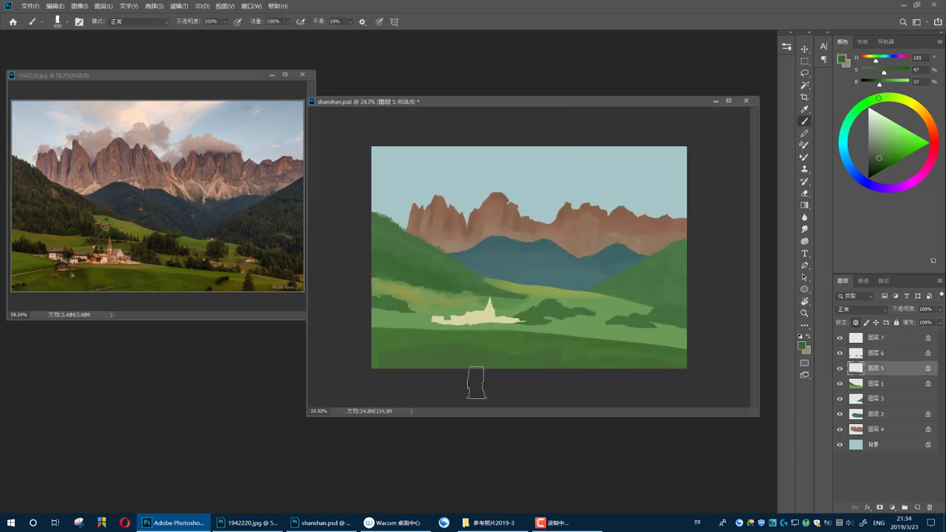
key(ctrl+t)
key(Return)
key(b)
- Brush yellow-green and dark olive tones across the foreground meadow
key(alt+bracketleft)
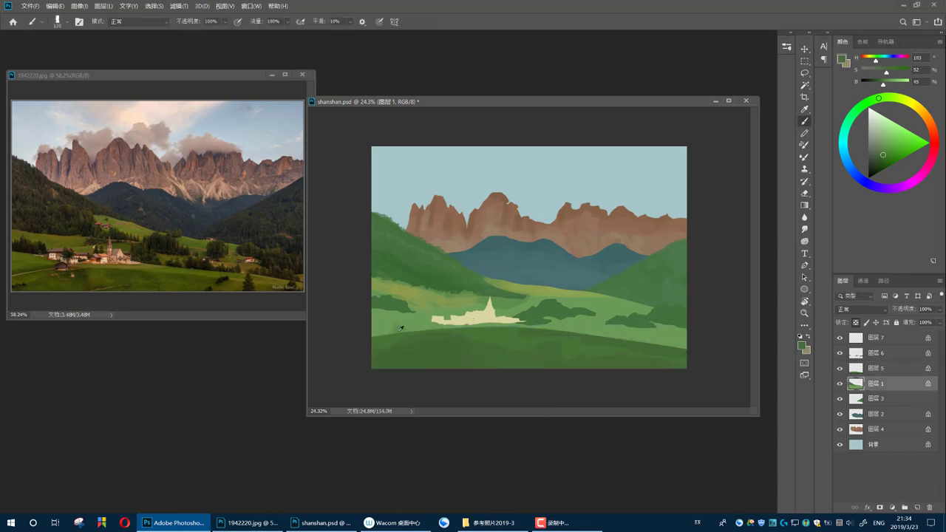
alt+click(572, 315)
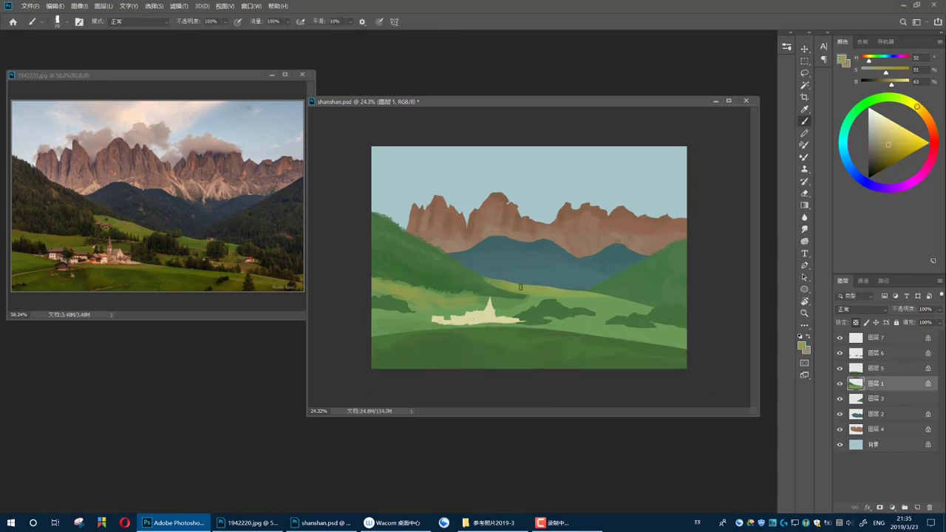
alt+click(422, 290)
scroll(464, 297, down, 1)
scroll(503, 332, up, 1)
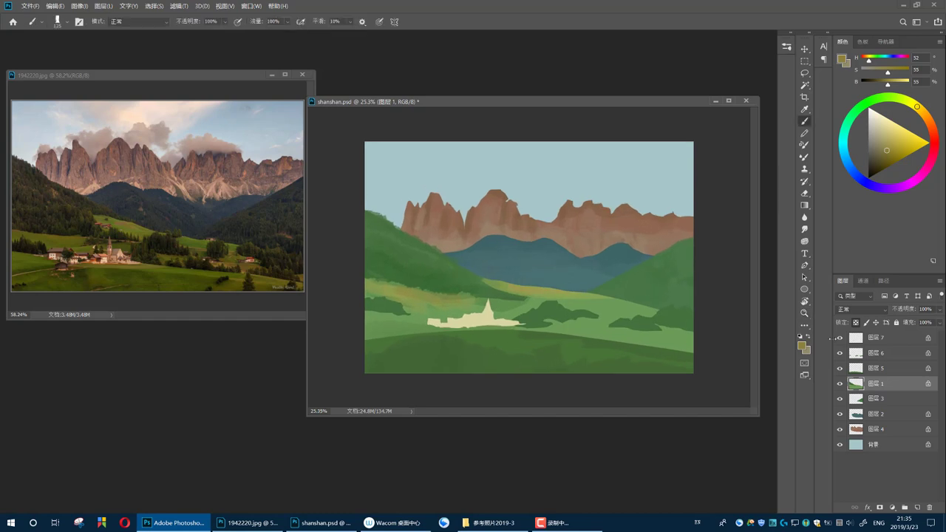
- Paint brown roofs on the village with lighter tan highlights
ctrl+click(428, 316)
mouse_move(463, 318)
mouse_down()
mouse_move(488, 305)
mouse_move(506, 325)
mouse_up()
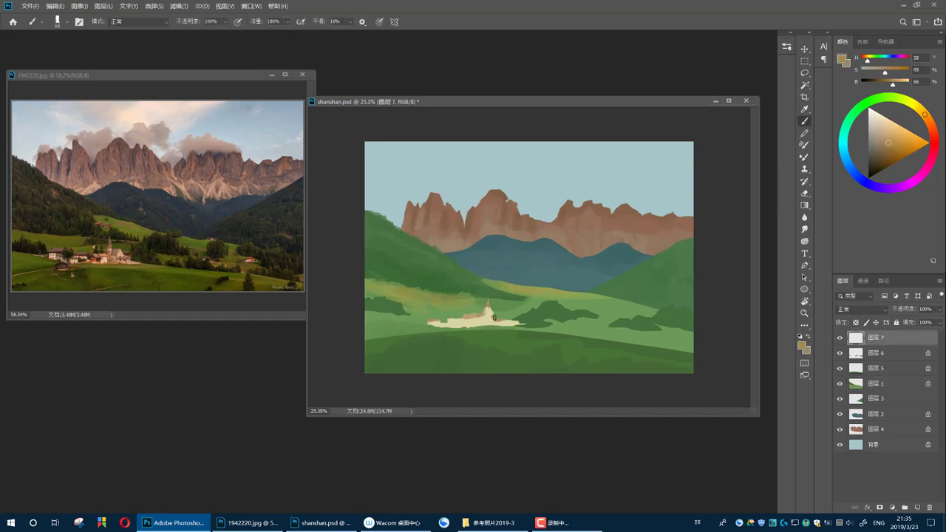
alt+click(510, 331)
- Paint beige and grey clouds across the sky above the peaks
scroll(455, 323, down, 1)
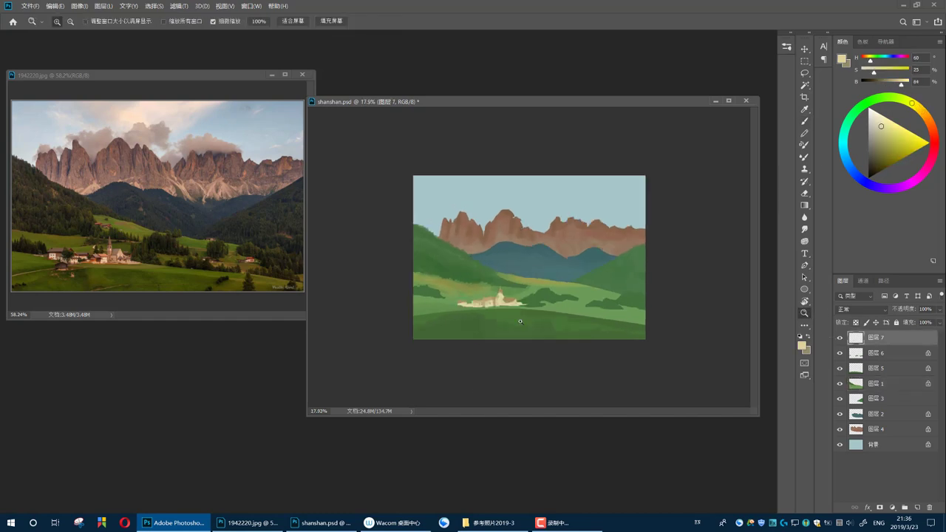
scroll(473, 329, up, 1)
alt+click(494, 335)
ctrl+click(379, 312)
alt+click(380, 312)
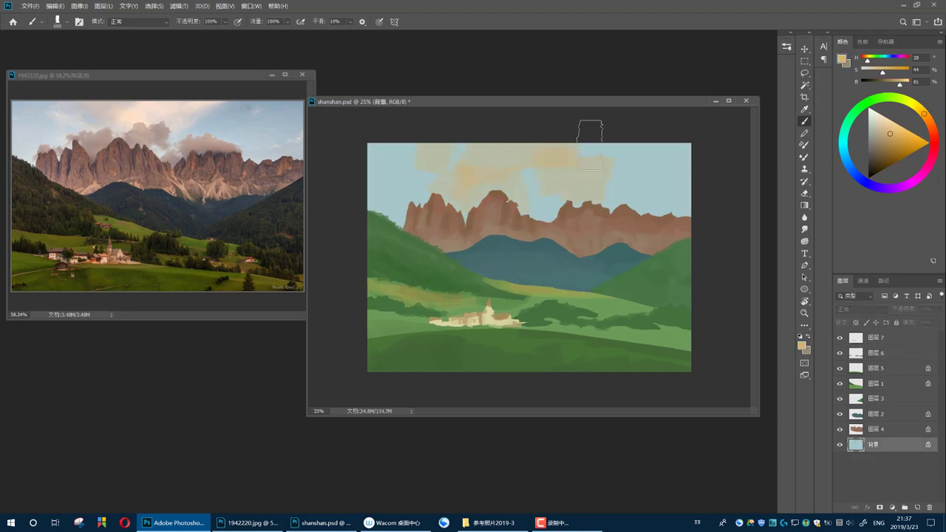
alt+click(485, 180)
mouse_move(459, 178)
mouse_down()
mouse_move(517, 170)
mouse_move(575, 209)
mouse_up()
alt+click(462, 183)
- Apply Color Balance to shift the blue mountains toward a greener teal
key(z)
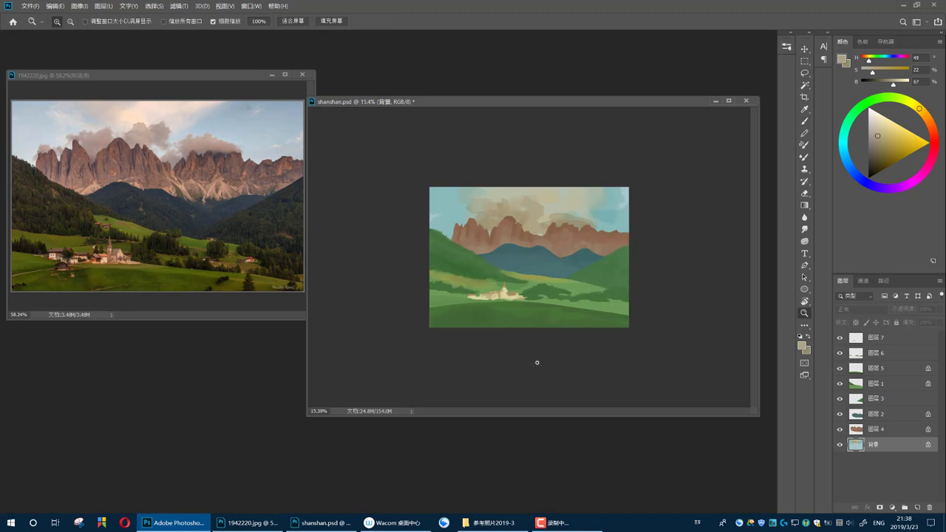
mouse_move(537, 362)
mouse_down()
mouse_move(528, 373)
mouse_move(547, 370)
mouse_up()
ctrl+click(562, 331)
key(b)
key(ctrl+b)
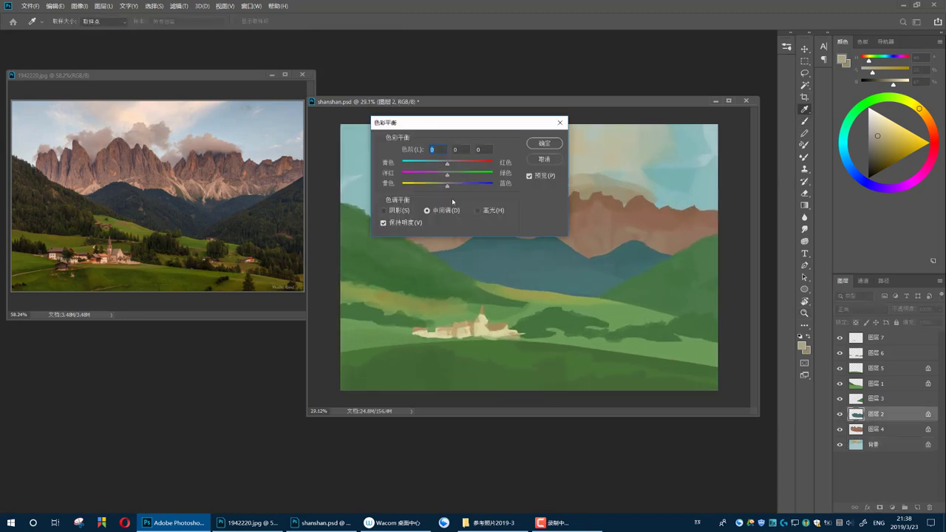
key(Escape)
key(ctrl+minus)
ctrl+click(599, 307)
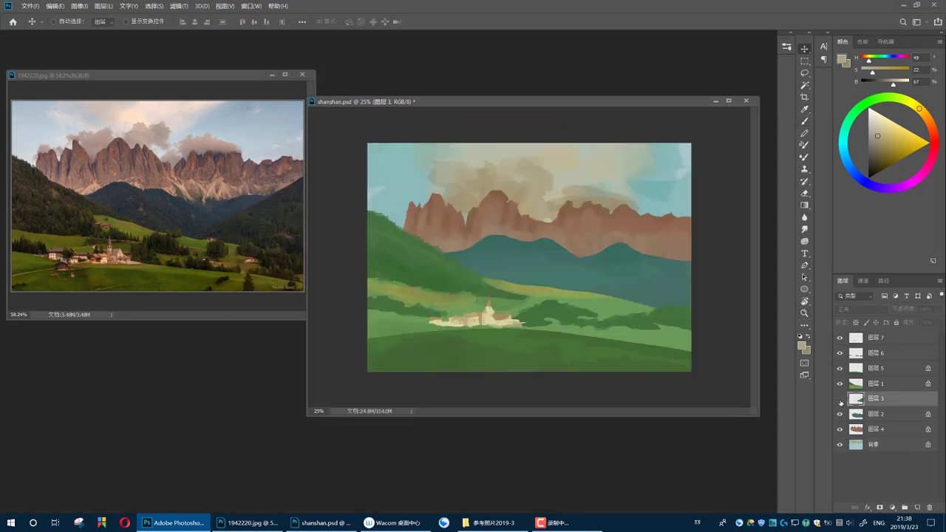
- Select the painted layers down to the peaks and unlock their transparency
alt+click(584, 356)
ctrl+click(584, 356)
alt+click(586, 362)
ctrl+click(587, 362)
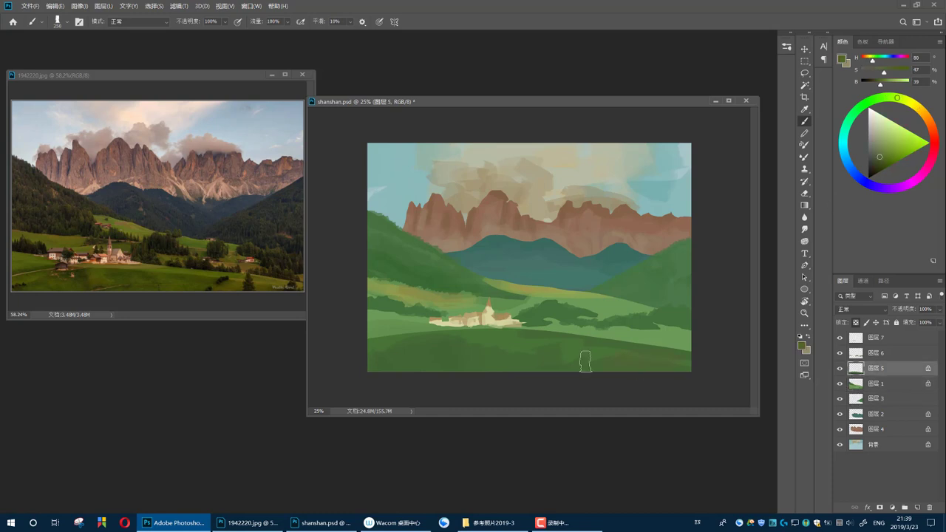
shift+click(894, 429)
click(857, 323)
- Paint dark green shading across the left hill
ctrl+click(621, 294)
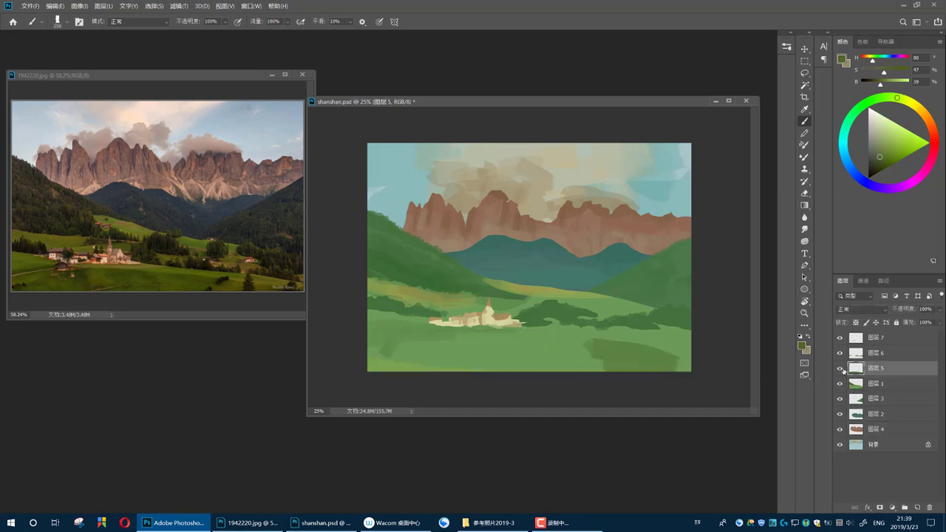
alt+click(625, 289)
alt+click(636, 323)
ctrl+click(636, 323)
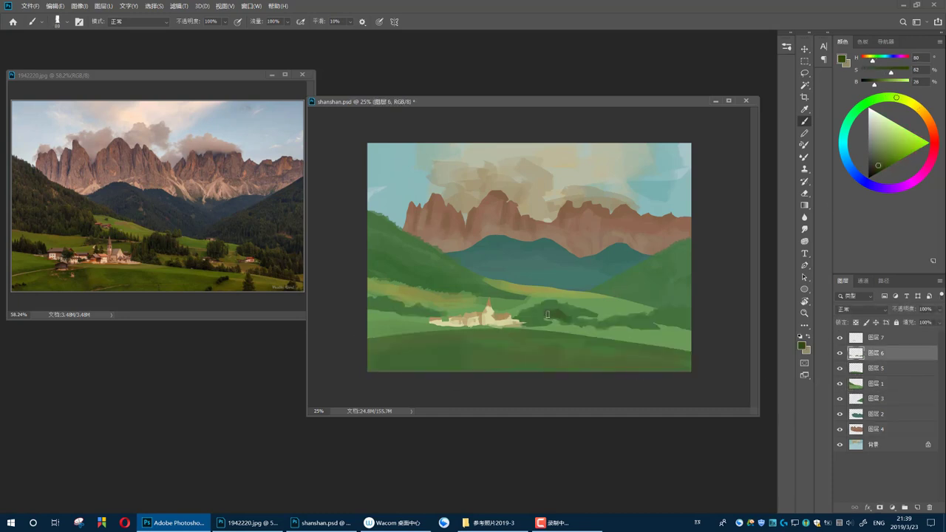
mouse_move(377, 259)
mouse_down()
mouse_move(451, 293)
mouse_move(422, 265)
mouse_move(473, 281)
mouse_up()
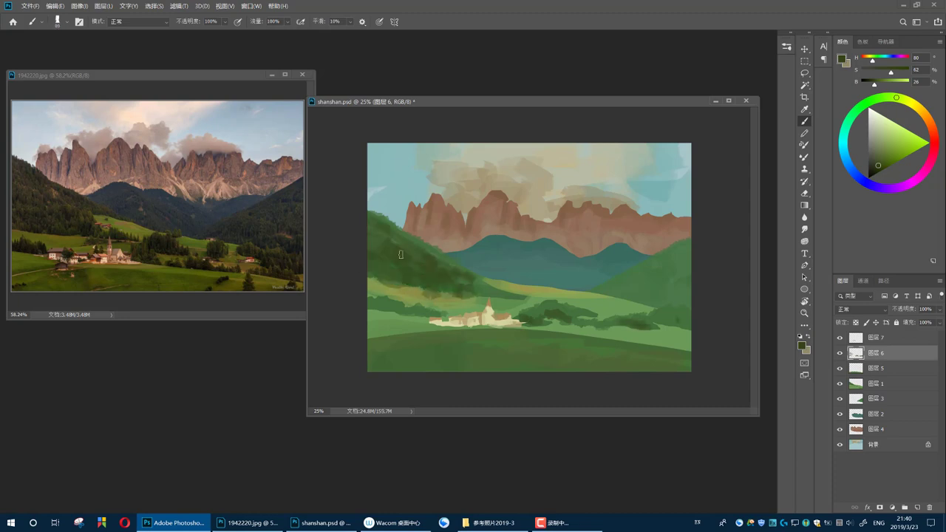
- Add dark green strokes on the lower-left and right meadows and a tree clump
key(bracketleft)
key(bracketleft)
key(bracketleft)
mouse_move(373, 307)
mouse_down()
mouse_move(432, 310)
mouse_move(407, 312)
mouse_up()
mouse_move(686, 320)
mouse_down()
mouse_move(657, 323)
mouse_move(611, 302)
mouse_up()
alt+click(567, 311)
alt+click(523, 293)
drag(519, 311, 531, 315)
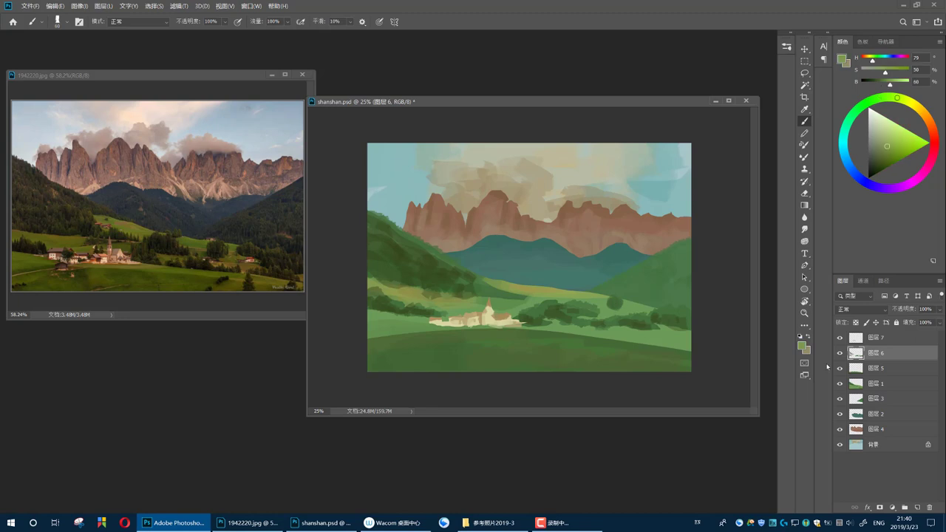
- Group the painted layers and stamp a merged copy on top
key(ctrl+g)
key(ctrl+shift+alt+e)
alt+click(491, 282)
- Paint darker green tree strokes along the middle tree row and right hillside
alt+click(470, 272)
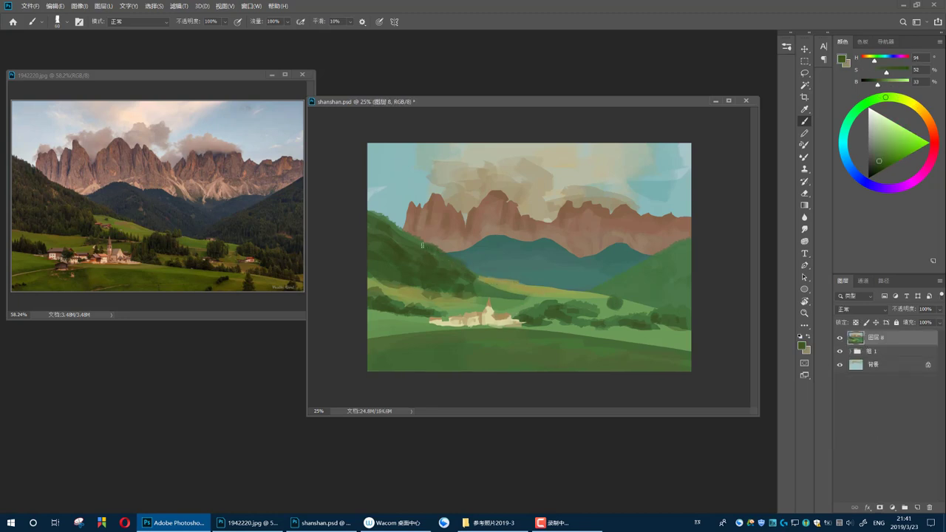
alt+click(460, 323)
drag(370, 327, 707, 363)
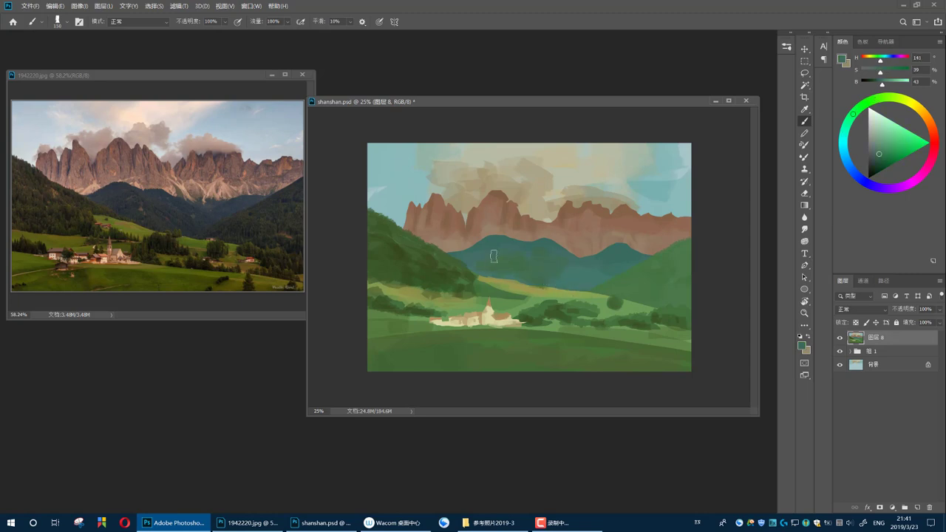
alt+click(547, 291)
alt+click(463, 264)
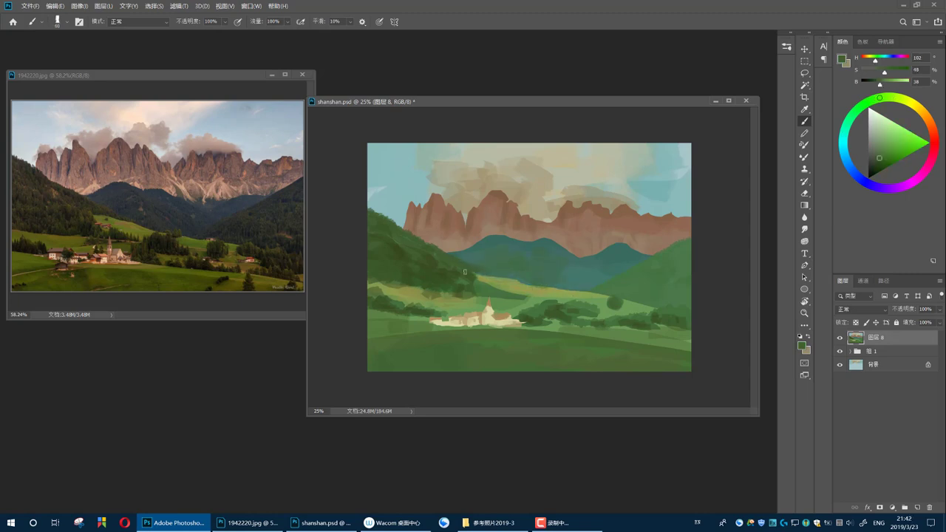
key(bracketleft)
mouse_move(652, 305)
mouse_down()
mouse_move(683, 299)
mouse_move(547, 299)
mouse_up()
- Sample darker green, cloud beige and mountain brown, then review the whole painting
alt+click(669, 315)
key(bracketleft)
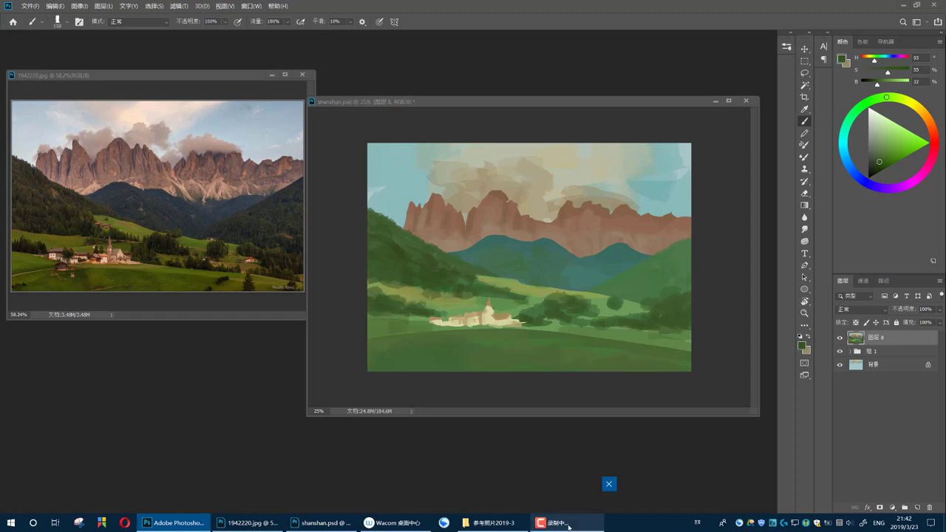
alt+click(581, 170)
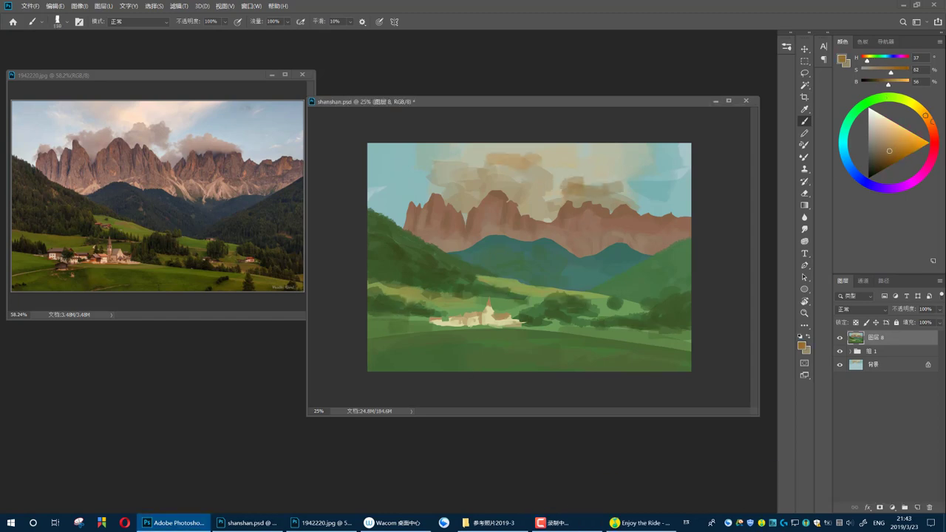
alt+click(508, 220)
key(ctrl+minus)
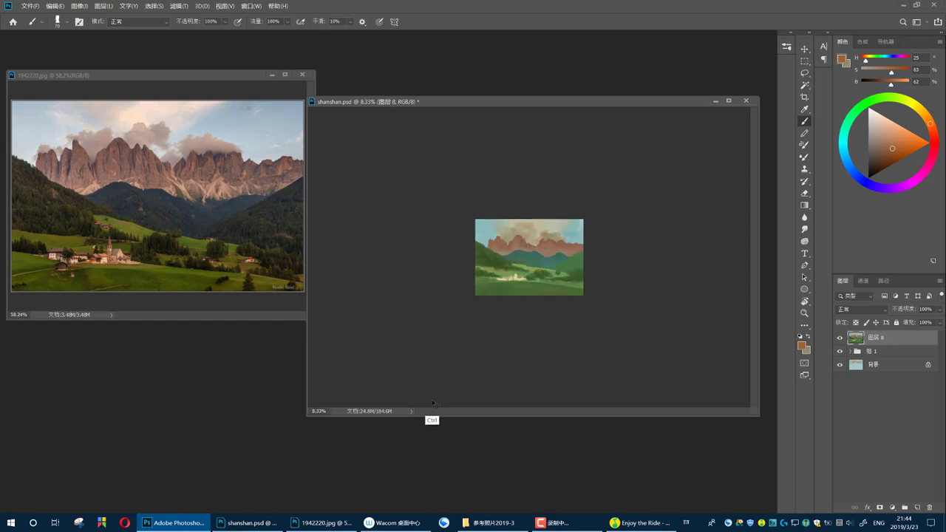
key(ctrl+equal)
- Repaint the right hillside in darker green
alt+click(665, 296)
drag(673, 310, 666, 281)
alt+click(647, 275)
- Paint light-green strokes on the middle meadow, sampling greens from the hills
right_click(647, 274)
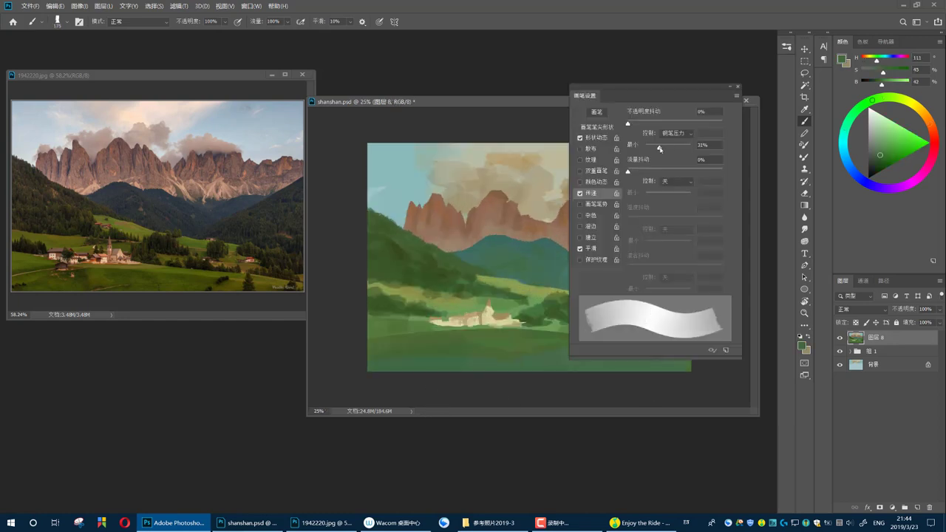
scroll(480, 248, up, 5)
mouse_move(506, 252)
mouse_down()
mouse_move(627, 233)
mouse_move(484, 232)
mouse_move(456, 285)
mouse_move(392, 322)
mouse_up()
scroll(392, 321, down, 4)
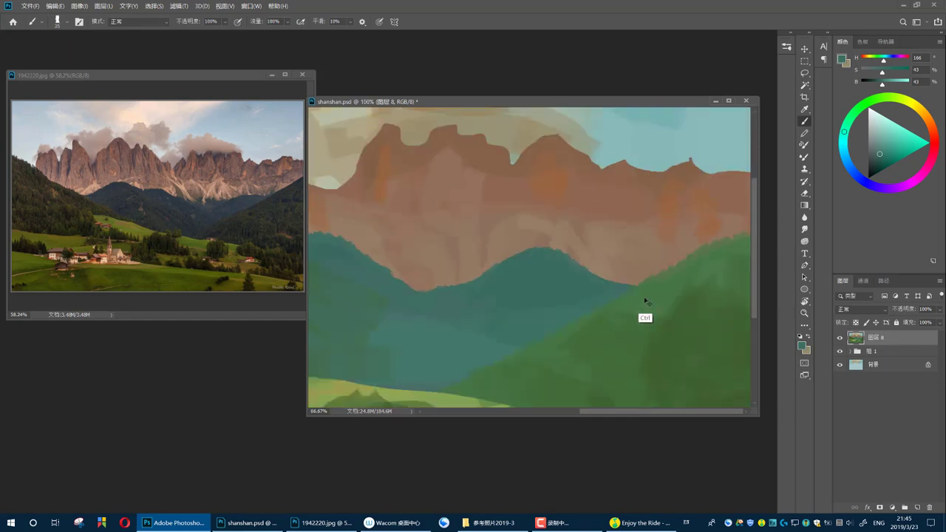
scroll(644, 316, down, 2)
alt+click(378, 283)
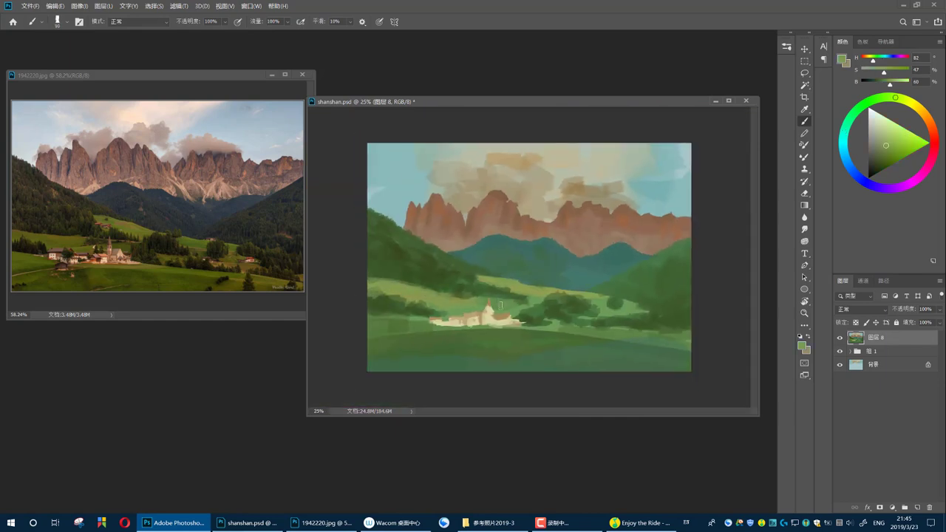
alt+click(689, 277)
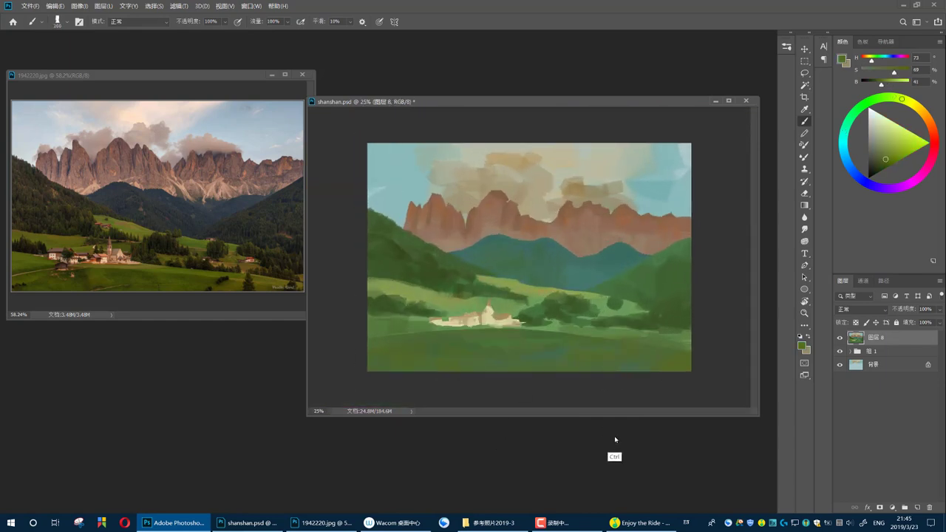
click(787, 47)
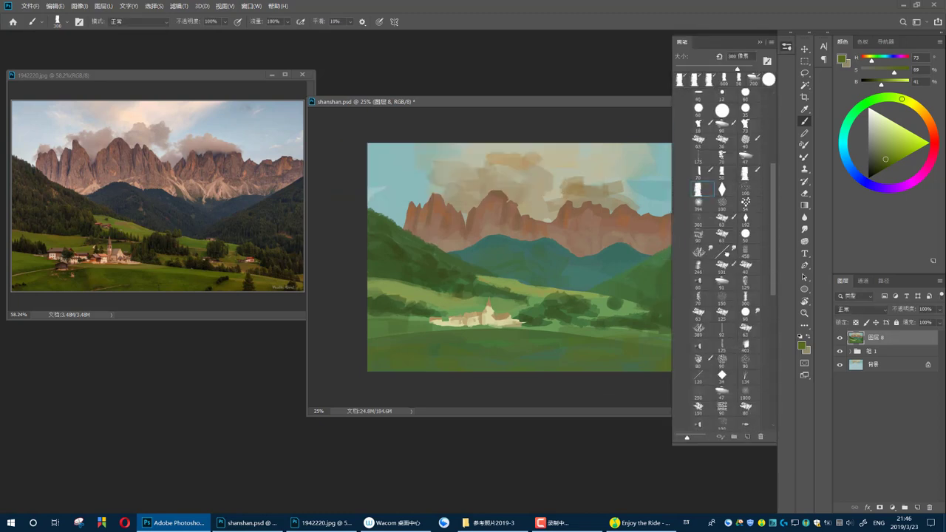
- Select the diamond-tipped brush preset from the Brushes panel folders
click(722, 252)
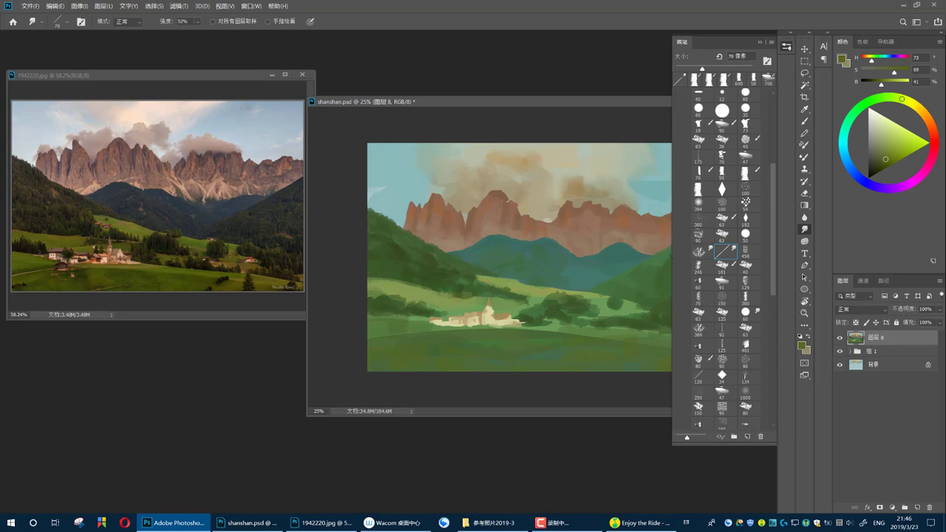
key(b)
drag(772, 262, 771, 216)
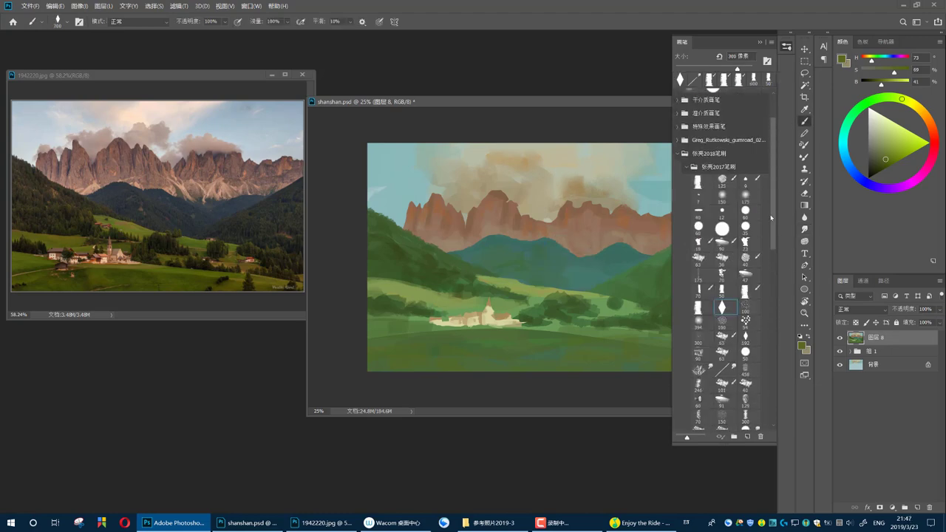
scroll(771, 216, down, 3)
- Dab light green, teal and muted brown diamond-brush texture across the meadows and hills
click(787, 47)
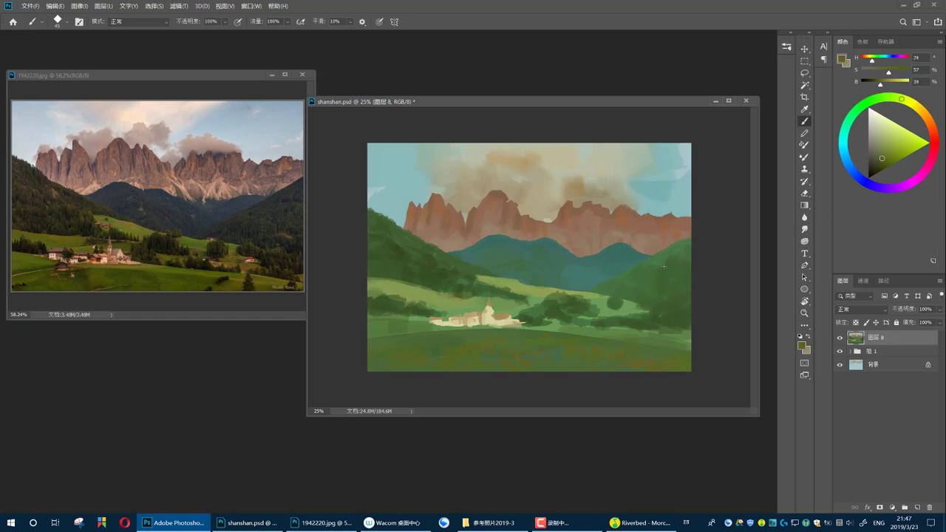
drag(514, 302, 615, 305)
alt+click(571, 264)
scroll(545, 392, down, 2)
scroll(545, 333, up, 2)
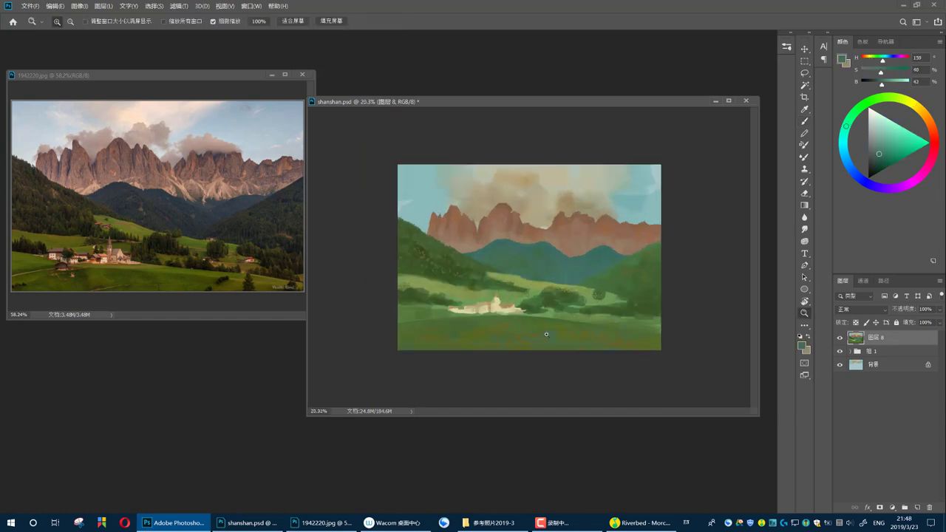
alt+click(456, 240)
alt+click(467, 250)
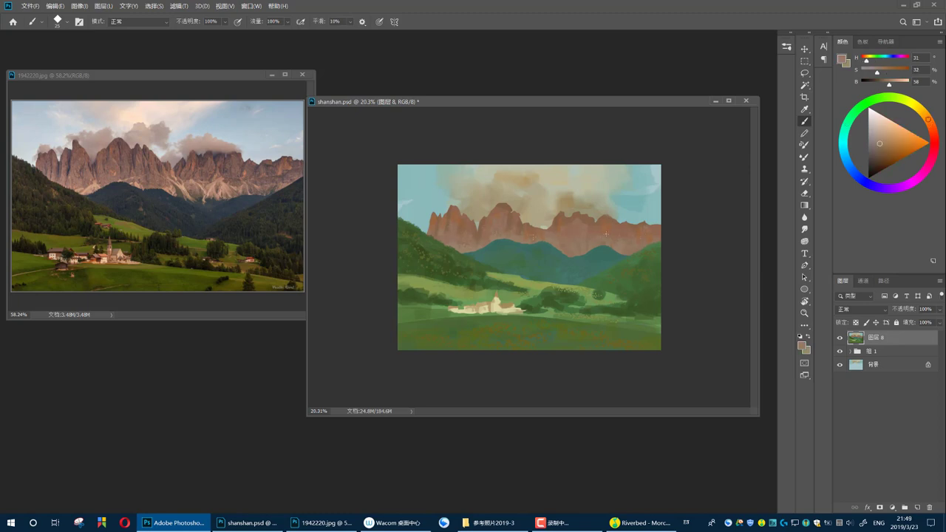
alt+click(480, 255)
- Duplicate the painting layer and sample green and tan tones
scroll(517, 248, up, 2)
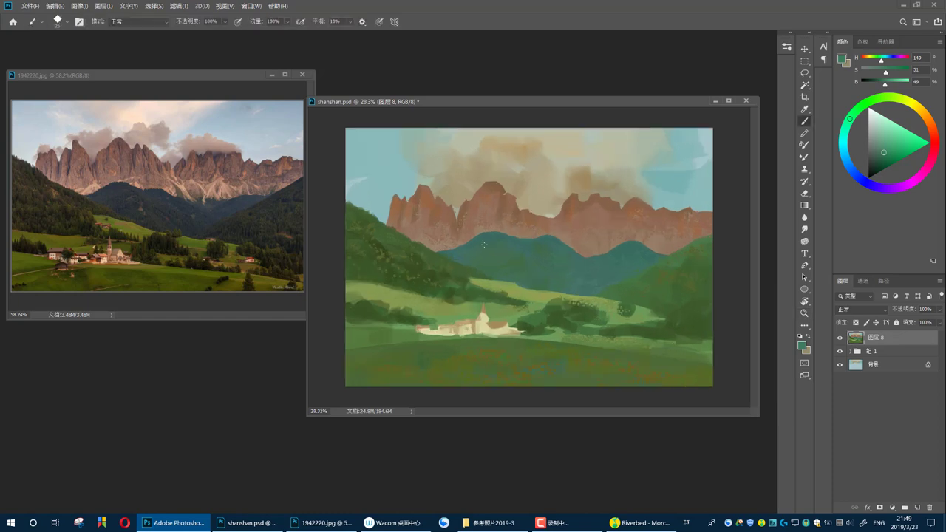
scroll(471, 261, down, 2)
scroll(510, 392, up, 1)
key(ctrl+j)
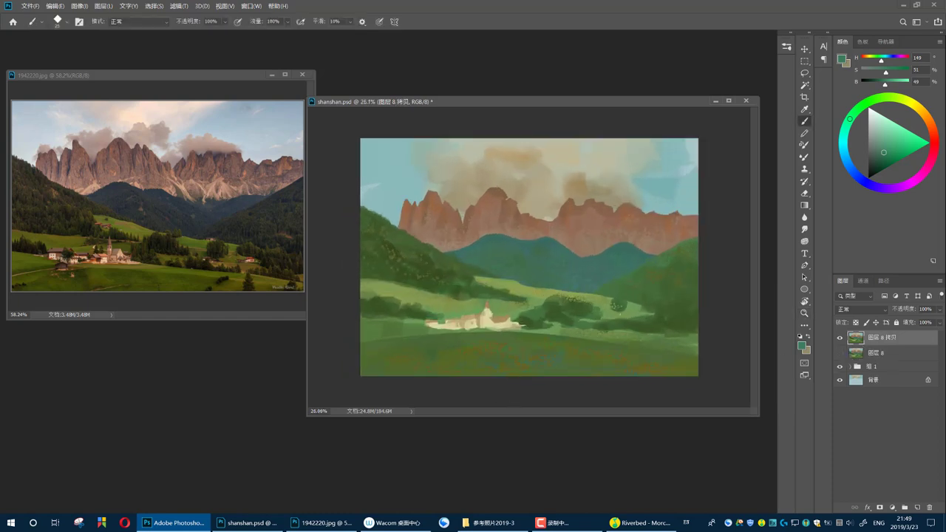
alt+click(551, 355)
alt+click(510, 159)
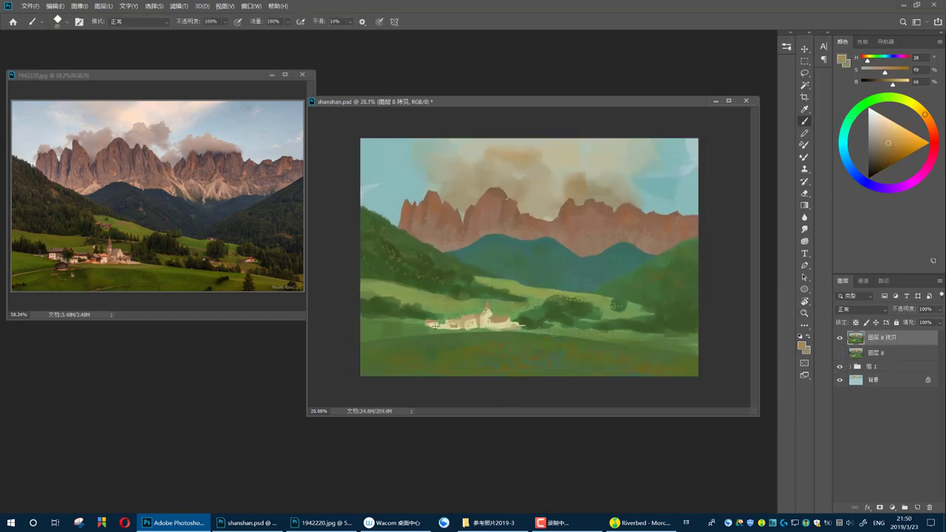
- Choose a textured watercolor brush and brush pink texture across the mountain peaks
key(z)
drag(462, 404, 440, 404)
drag(471, 361, 488, 360)
key(b)
right_click(621, 344)
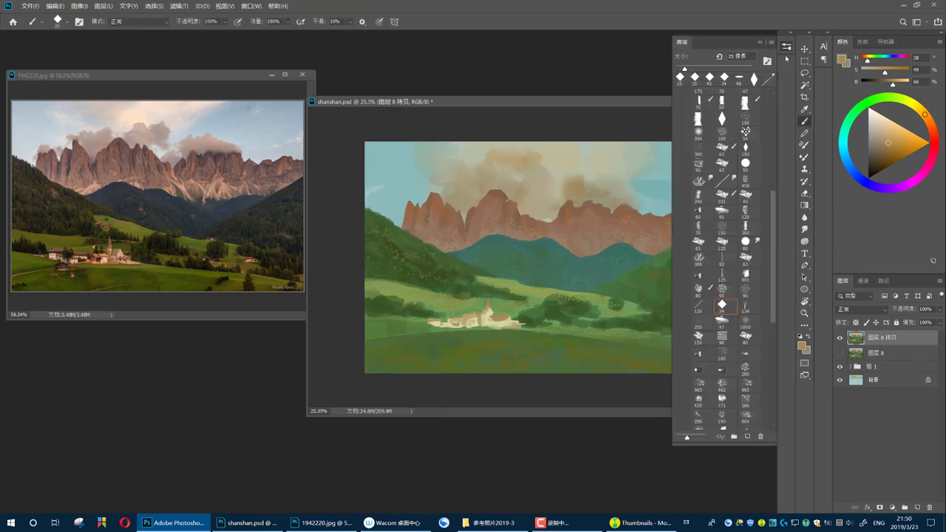
scroll(724, 259, up, 3)
double_click(726, 266)
right_click(672, 237)
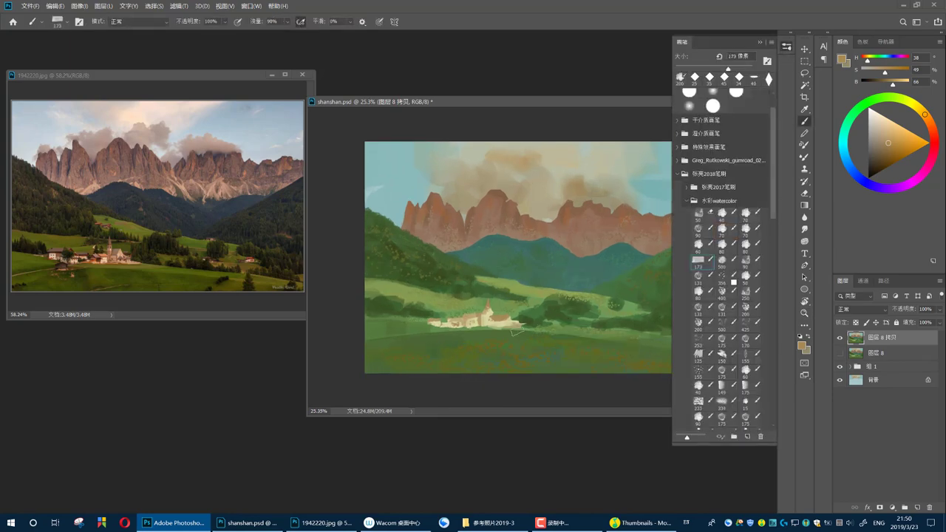
double_click(679, 79)
drag(665, 235, 692, 233)
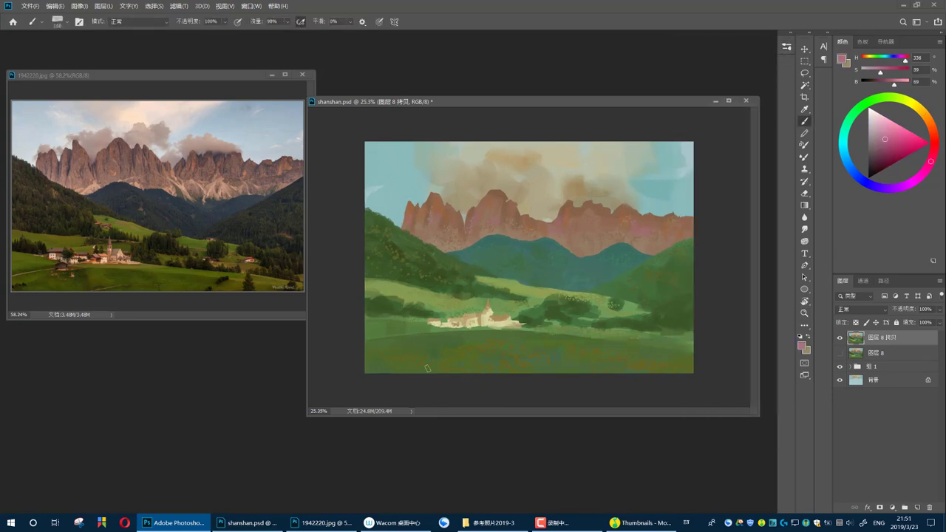
- Add muted darker pink, then olive and orange ochre on the hills with a larger brush
key(ctrl+minus)
key(ctrl+minus)
key(ctrl+plus)
alt+click(588, 281)
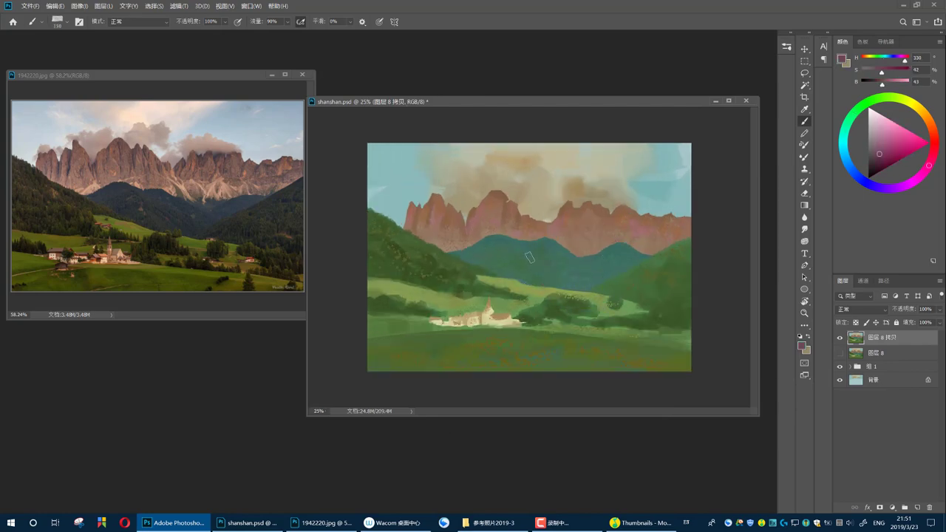
scroll(520, 275, up, 1)
alt+click(556, 306)
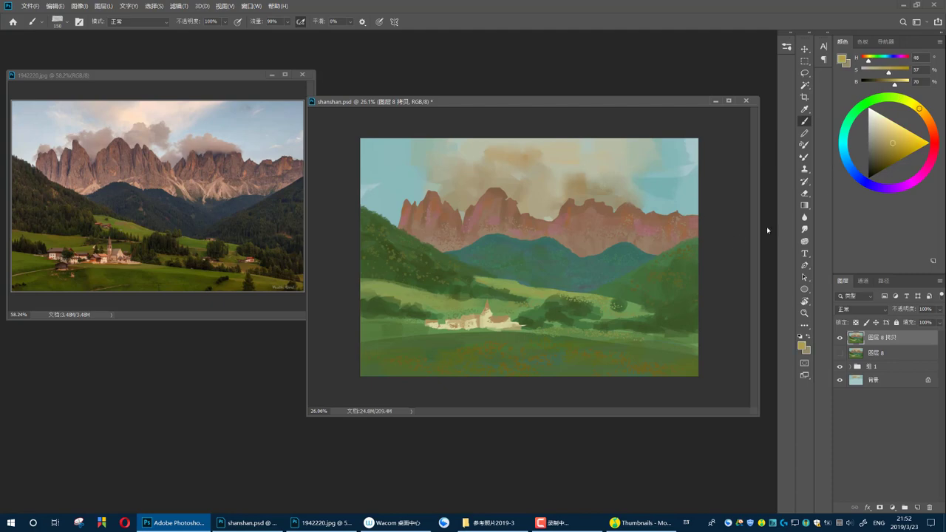
alt+click(412, 329)
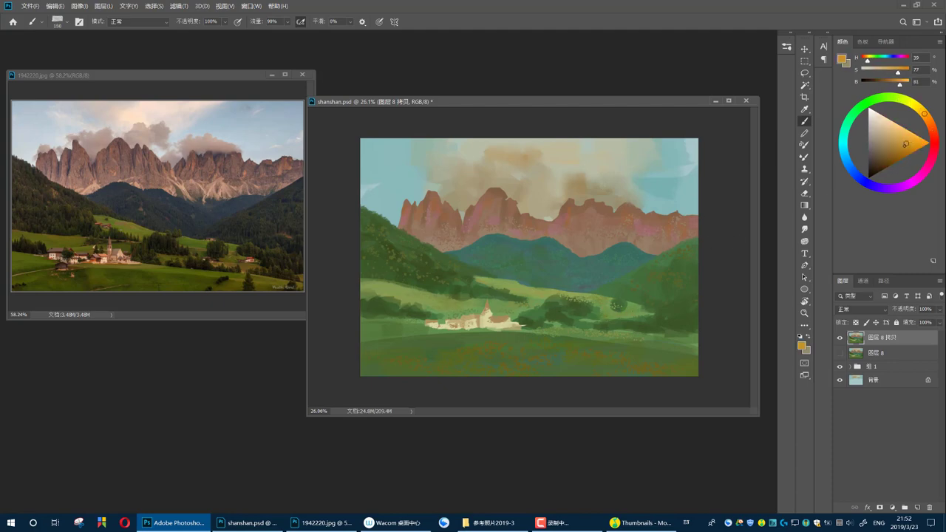
key(bracketright)
- Adjust brush settings, pick a new preset, and paint a dark stroke in the lower meadow
key(ctrl+minus)
key(ctrl+minus)
scroll(445, 415, up, 5)
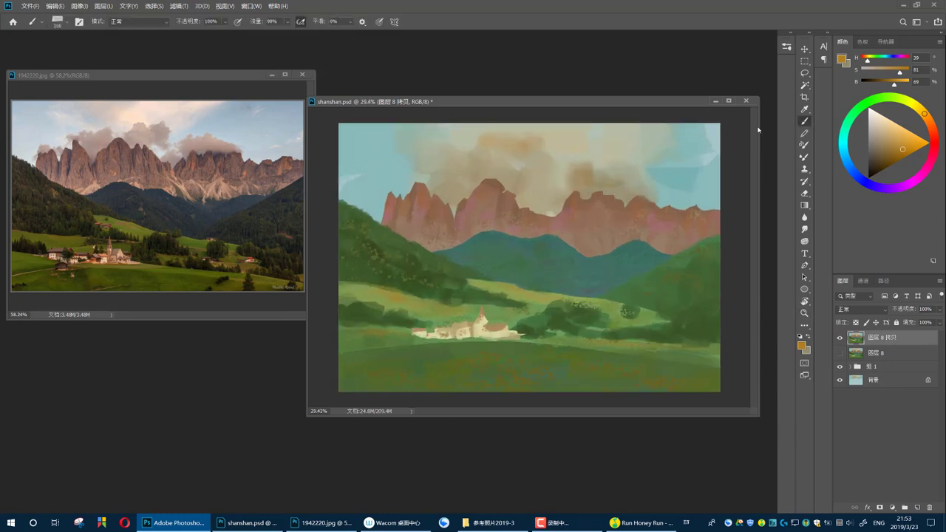
key(F5)
click(698, 275)
drag(566, 351, 464, 354)
- Load white and the large 400 px brush preset, then sample a green from the painting
key(x)
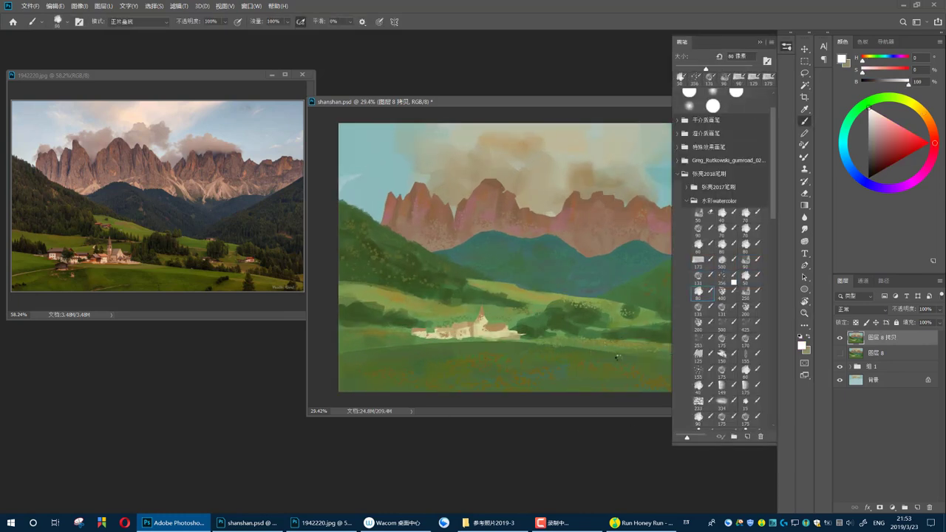
click(722, 291)
key(F5)
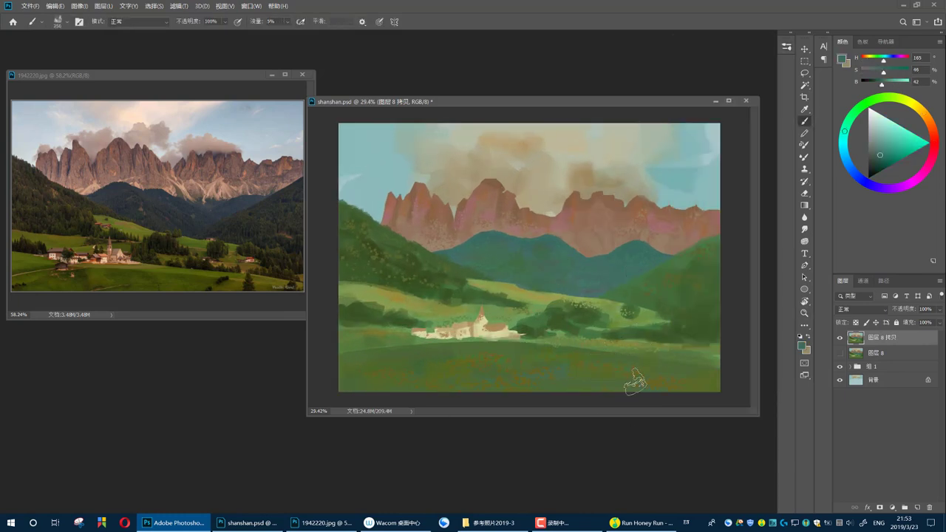
alt+click(684, 378)
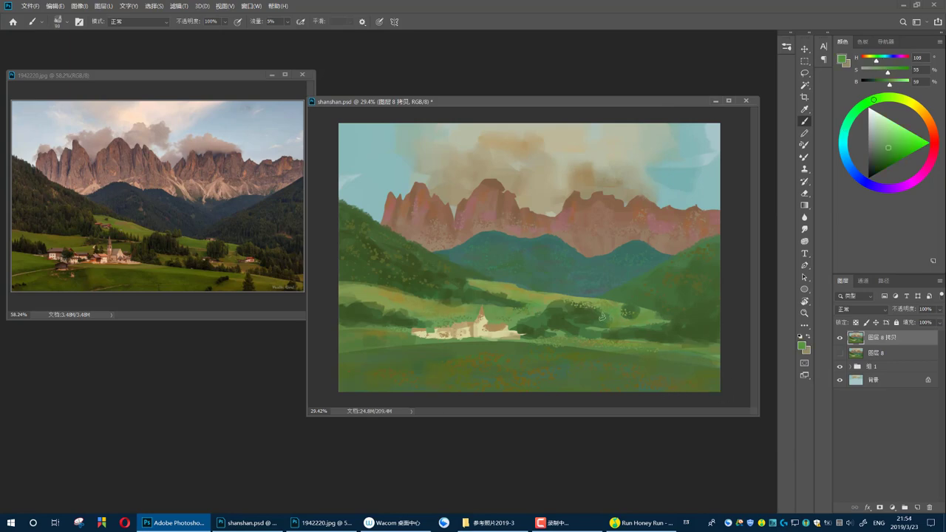
scroll(595, 325, down, 2)
scroll(592, 335, down, 1)
scroll(524, 332, up, 3)
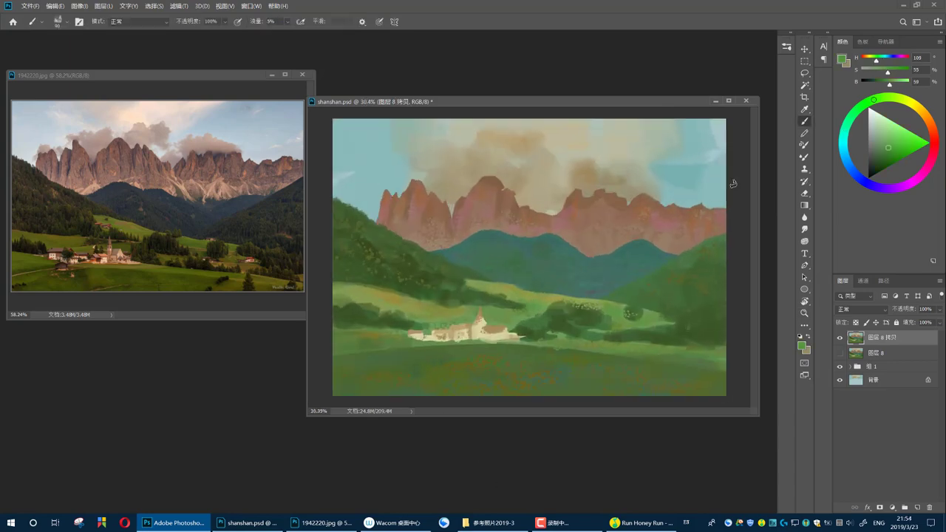
- Refine the clouds and hills with sampled light brown, yellower tan and sky teal
key(F5)
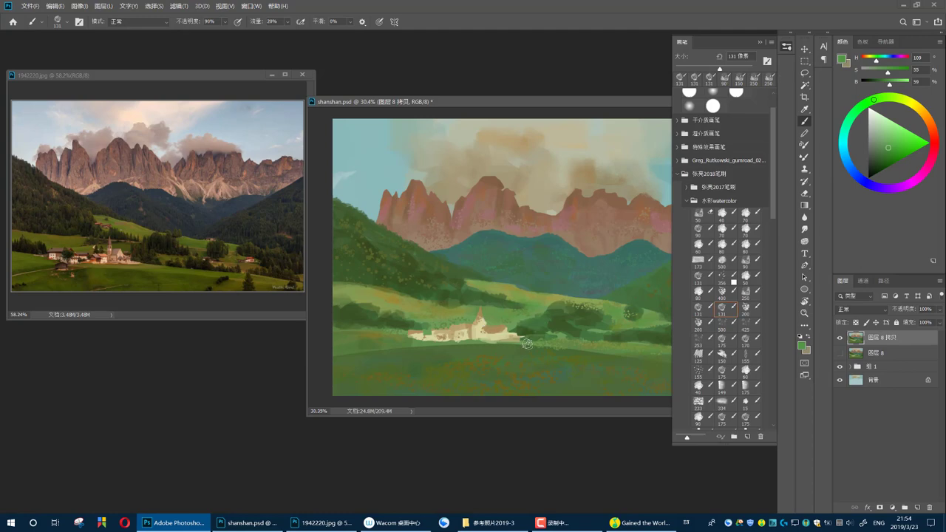
scroll(351, 283, down, 2)
key(F5)
scroll(685, 283, up, 3)
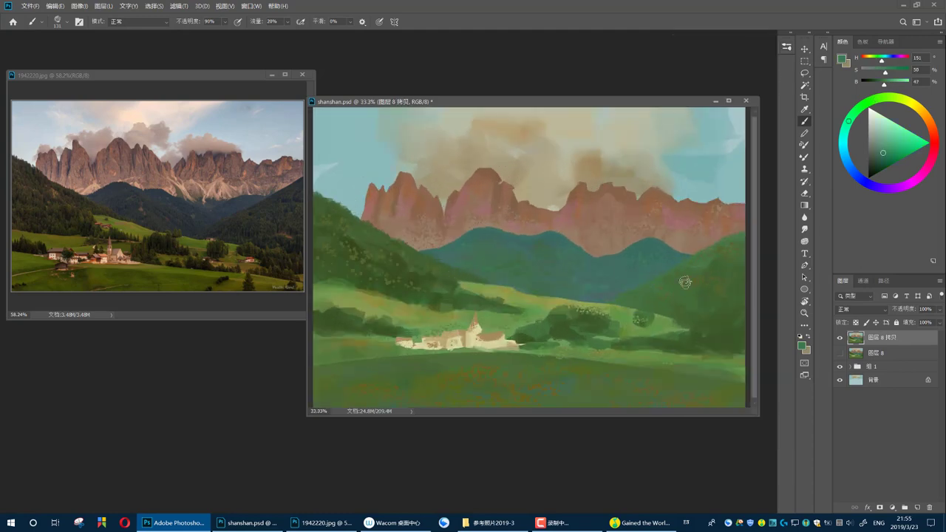
scroll(657, 384, down, 2)
scroll(509, 351, up, 2)
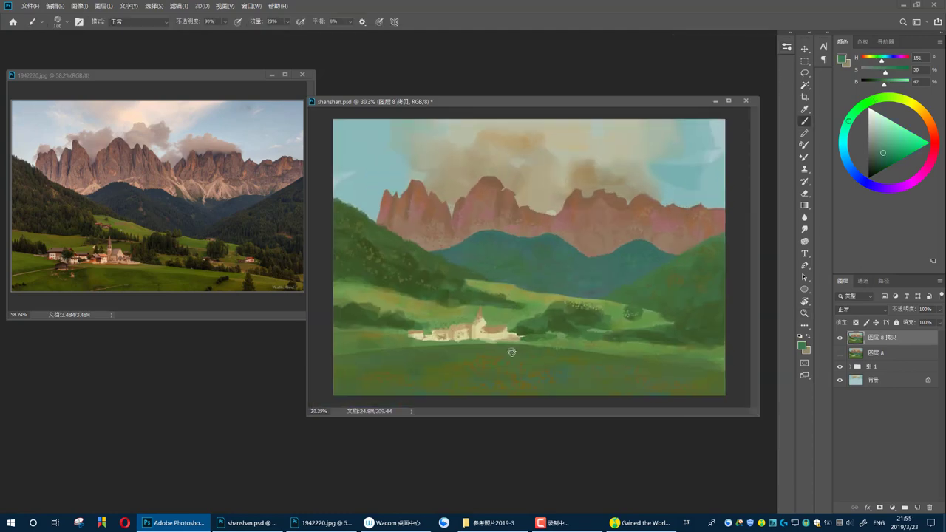
alt+click(530, 182)
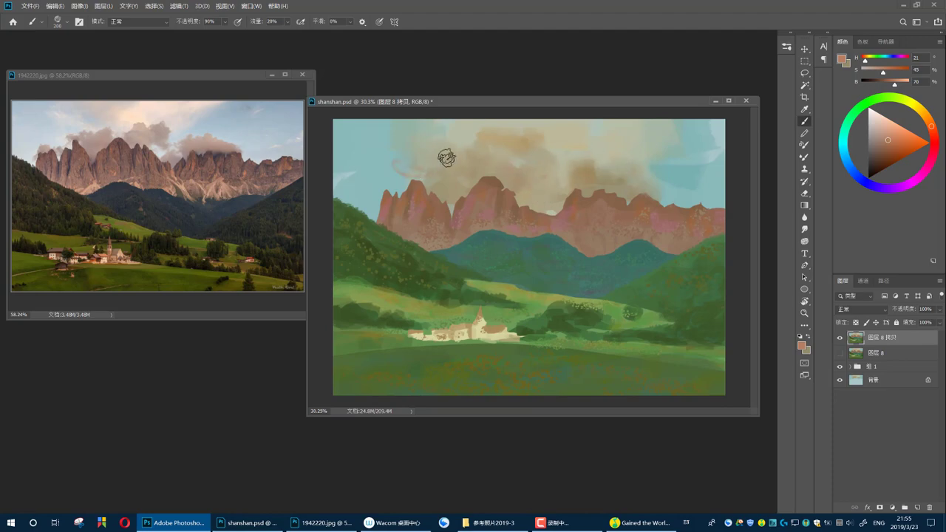
alt+click(412, 152)
alt+click(655, 152)
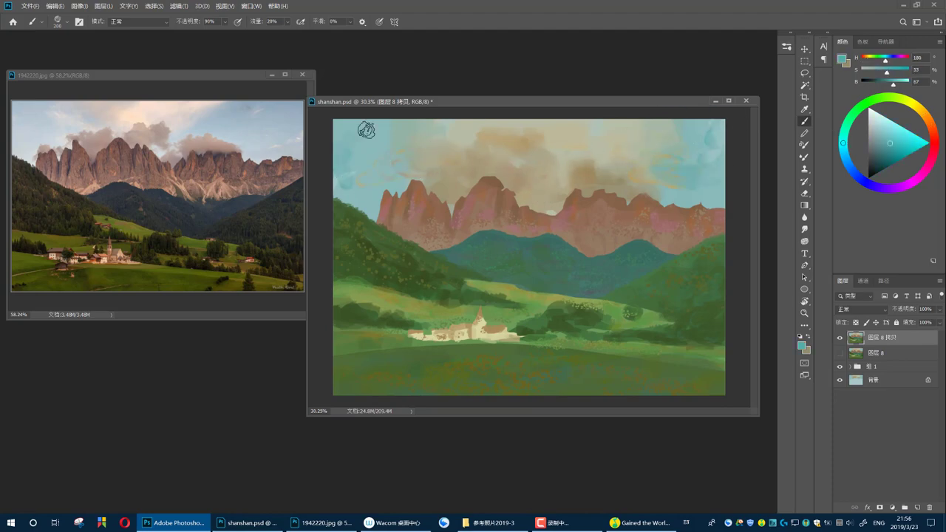
- Switch to a different brush preset and paint with a dark green sampled from the painting
key(z)
scroll(369, 237, down, 1)
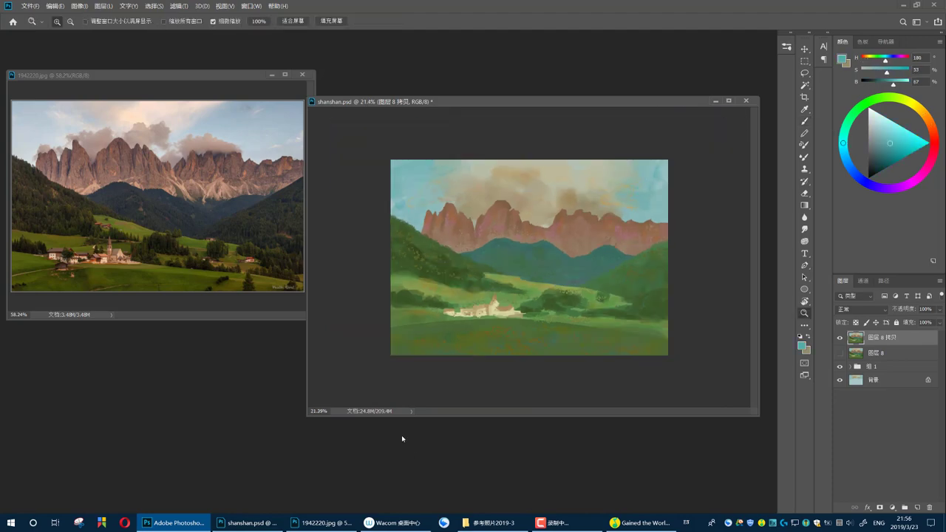
click(786, 47)
scroll(772, 208, down, 1)
click(698, 305)
scroll(456, 367, up, 5)
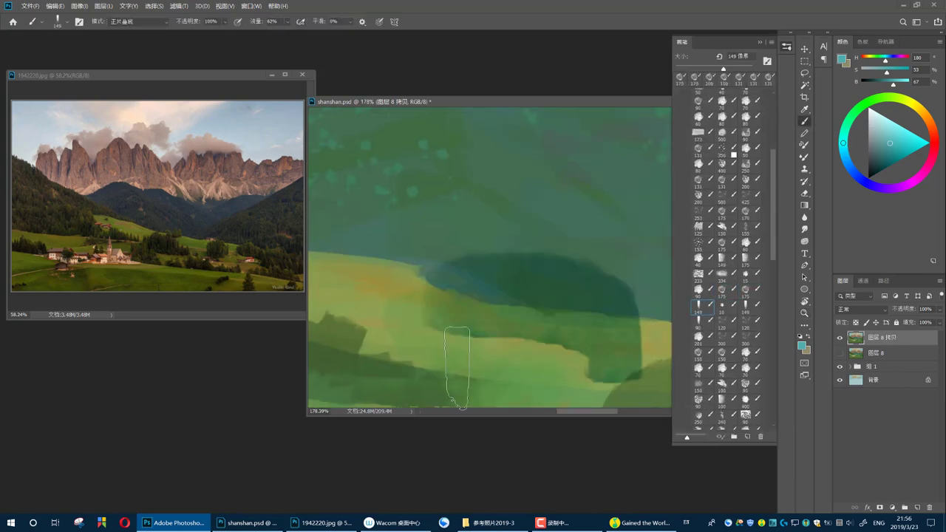
scroll(457, 368, down, 2)
scroll(457, 367, down, 3)
alt+click(531, 317)
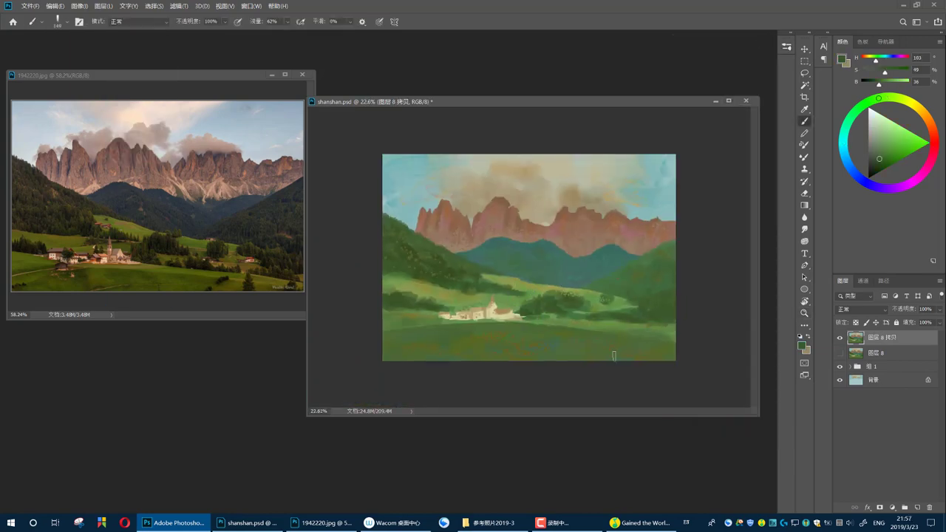
- Squash the painted layer slightly shorter vertically with Free Transform
key(ctrl+t)
drag(614, 356, 623, 353)
key(Return)
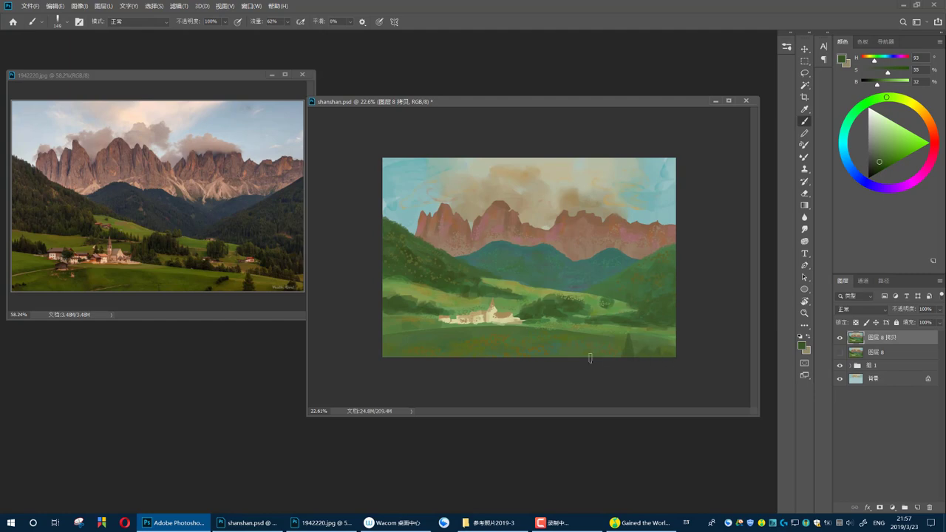
scroll(684, 381, up, 5)
scroll(685, 380, down, 6)
- Sample a grey-teal from the sky and choose the 50 px brush preset
alt+click(480, 212)
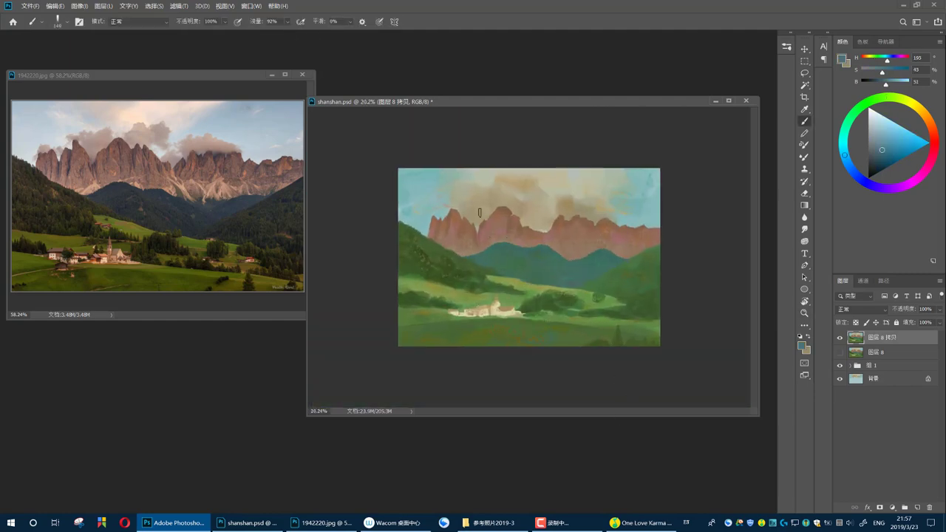
click(787, 50)
click(723, 219)
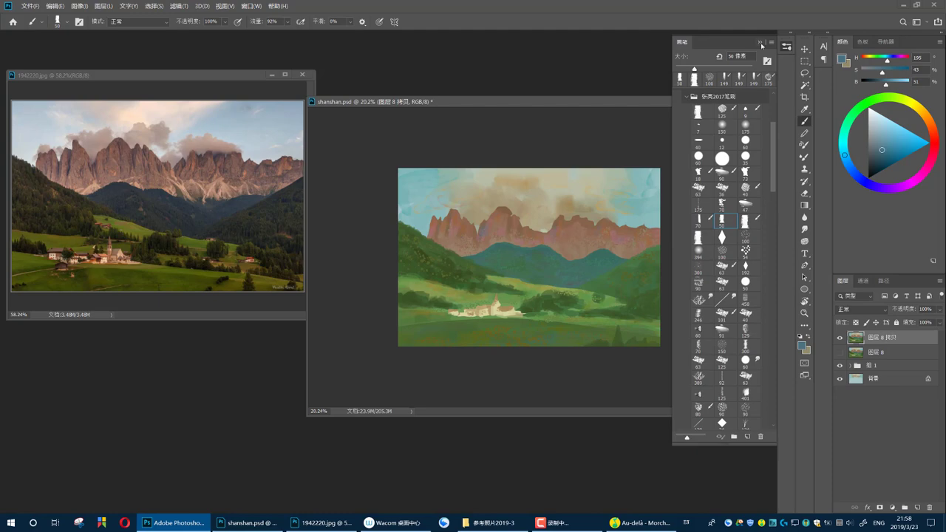
- Texture the clouds and pink-brown peaks with beige tones sampled from the painting
click(760, 42)
scroll(527, 256, up, 1)
alt+click(492, 222)
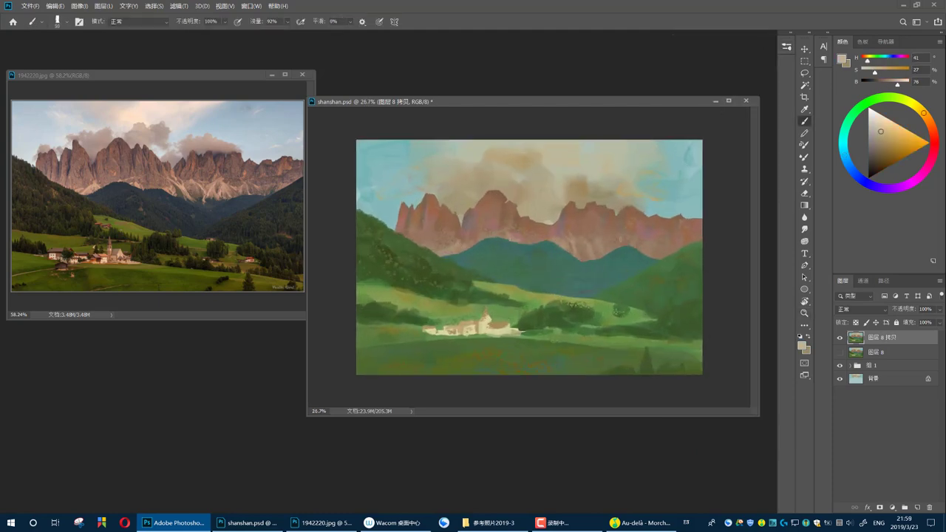
scroll(570, 306, down, 1)
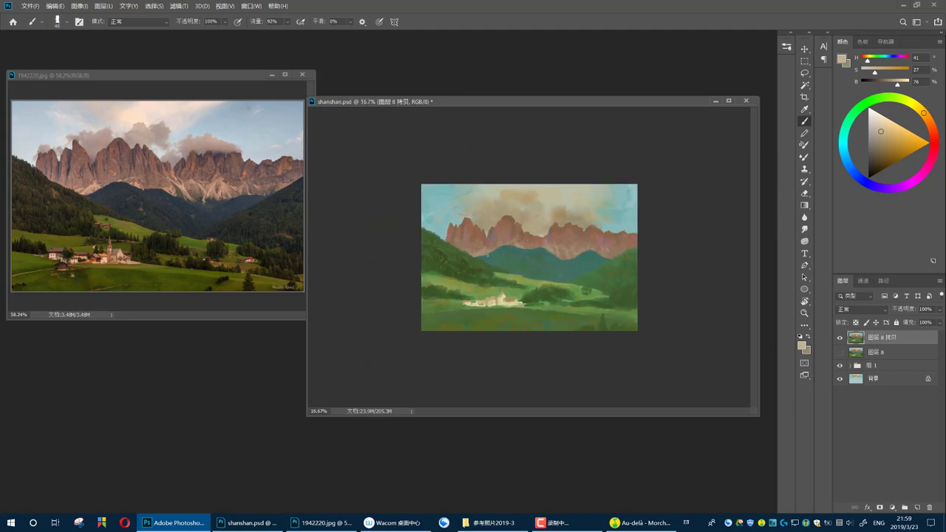
scroll(570, 306, up, 1)
alt+click(477, 210)
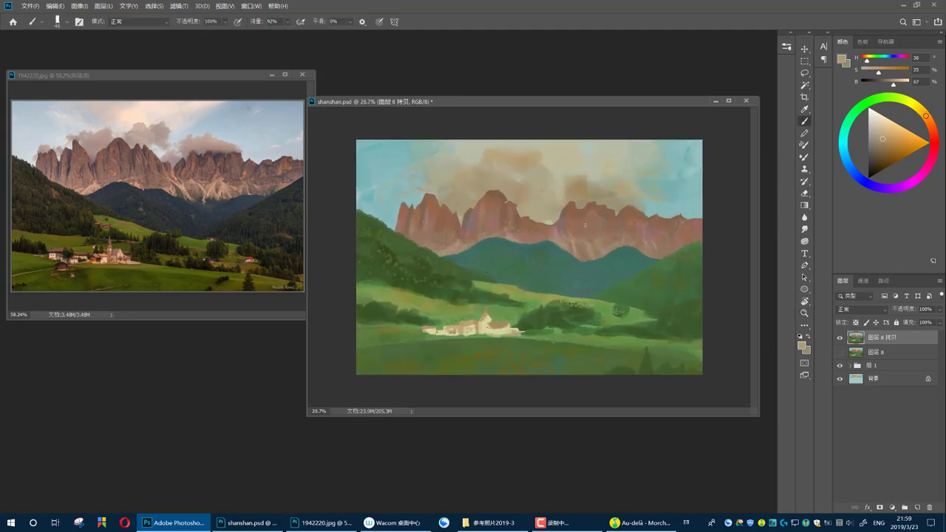
- Paint the hills and trees with sampled olive, dark green and yellower greens
alt+click(518, 295)
scroll(633, 293, down, 1)
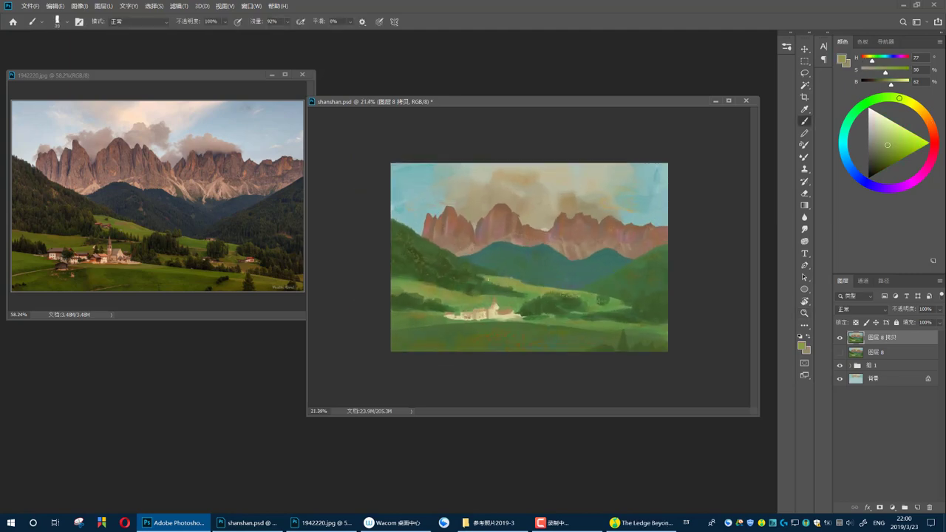
scroll(474, 274, down, 1)
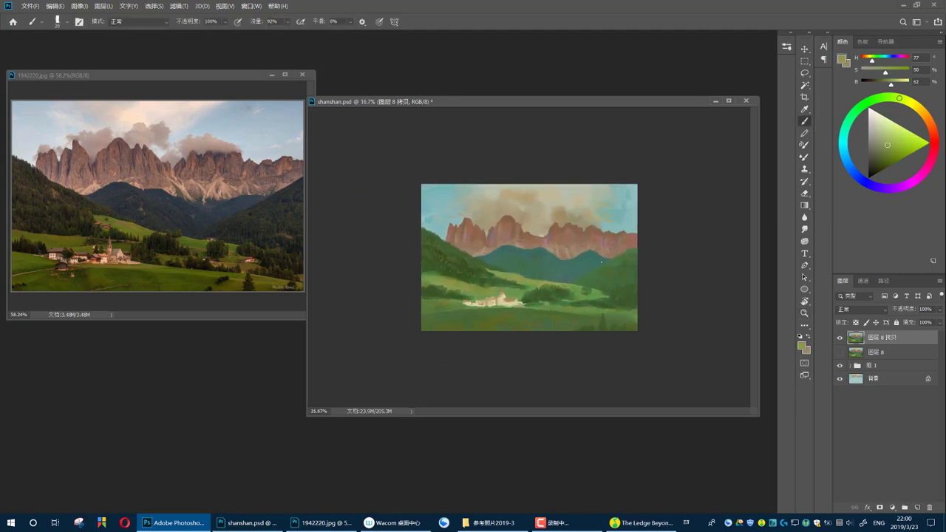
scroll(601, 262, up, 3)
alt+click(693, 330)
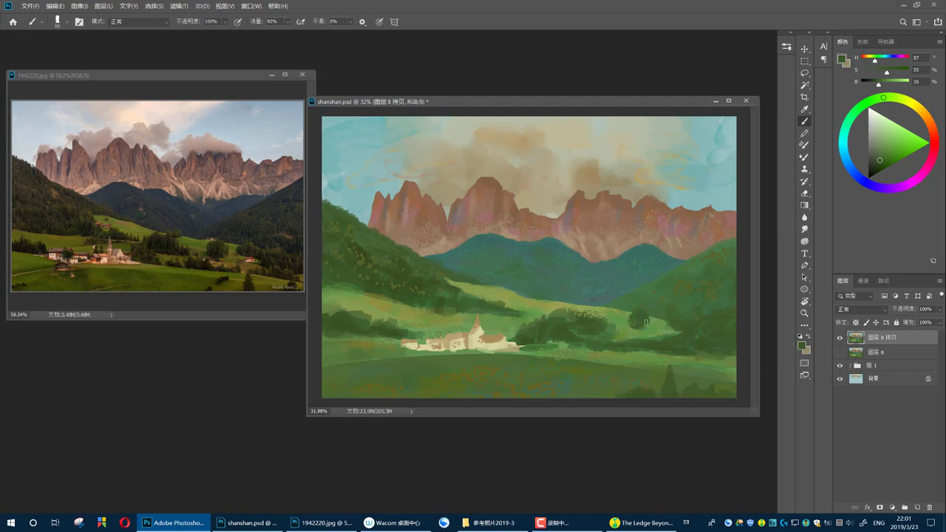
alt+click(555, 346)
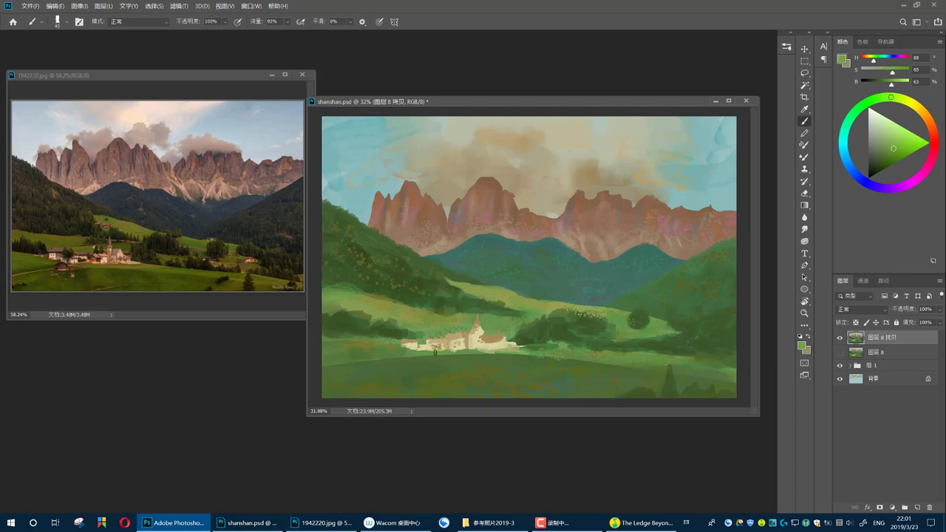
alt+click(403, 330)
- Darken the upper sky edge with blended strokes of sampled teal
scroll(548, 354, down, 2)
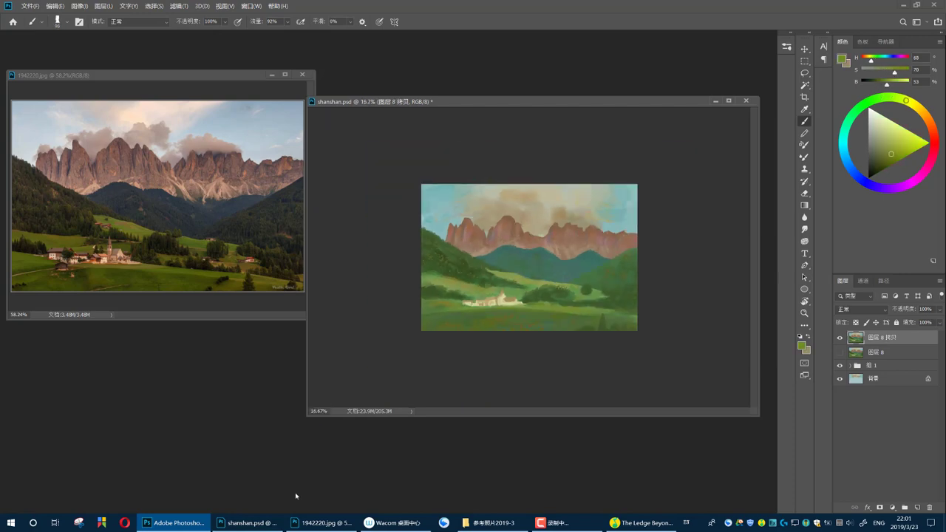
scroll(548, 355, up, 1)
alt+click(678, 161)
drag(688, 144, 577, 156)
alt+click(376, 201)
scroll(407, 382, down, 2)
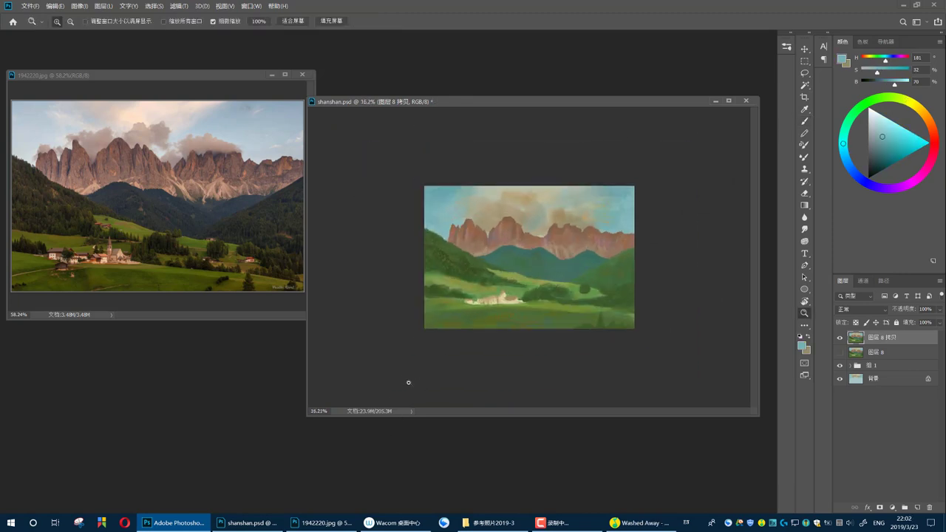
scroll(382, 349, down, 1)
scroll(383, 348, up, 3)
- Detail the village with sampled roof brown, wall beige and meadow olive green
alt+click(494, 360)
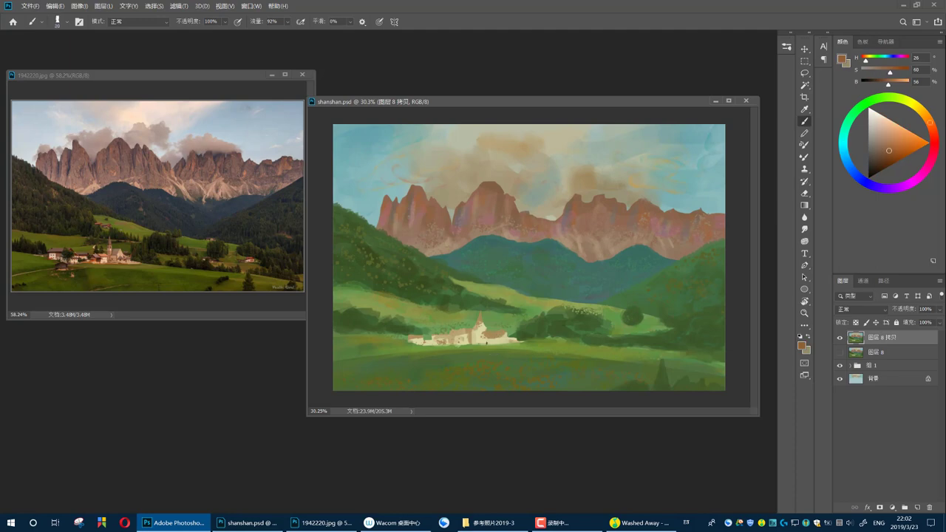
alt+click(477, 335)
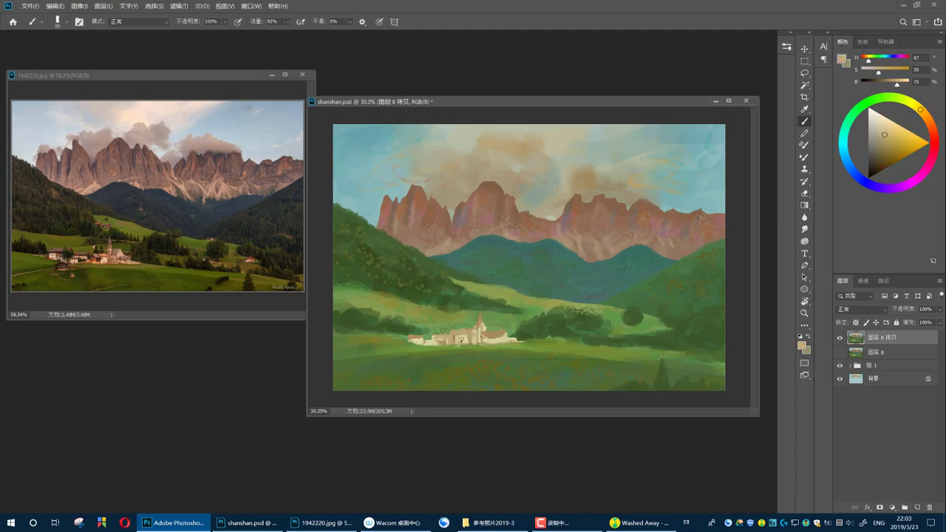
alt+click(457, 337)
alt+click(457, 337)
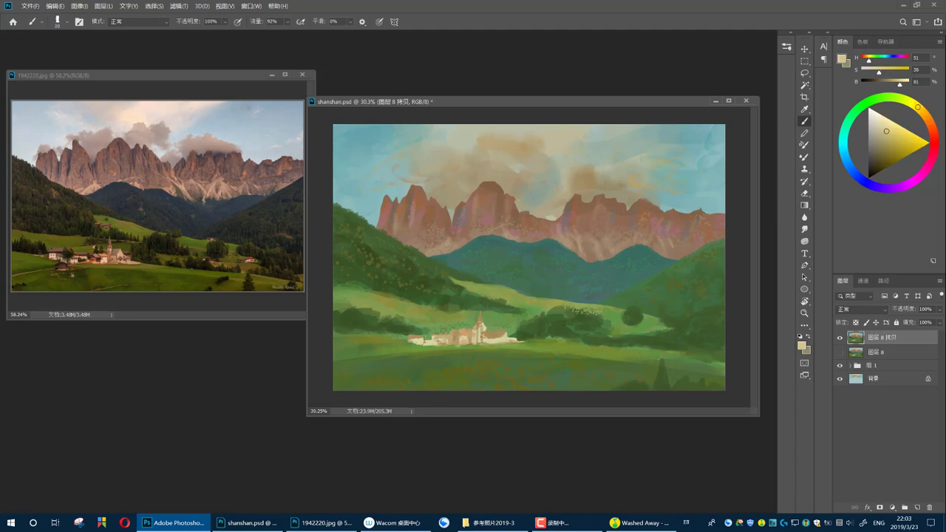
scroll(478, 383, down, 2)
alt+click(422, 279)
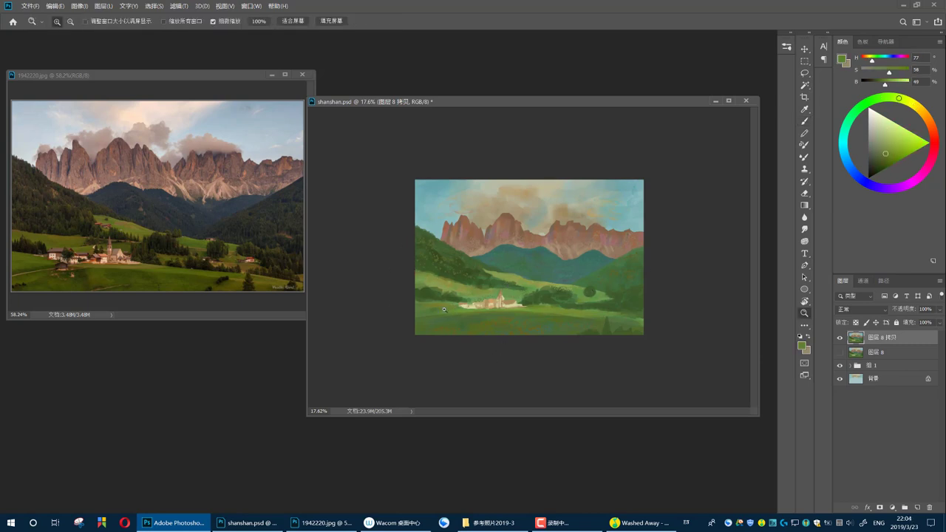
- Add dark green trees around the village and zoom out to see the whole painting
scroll(686, 355, up, 3)
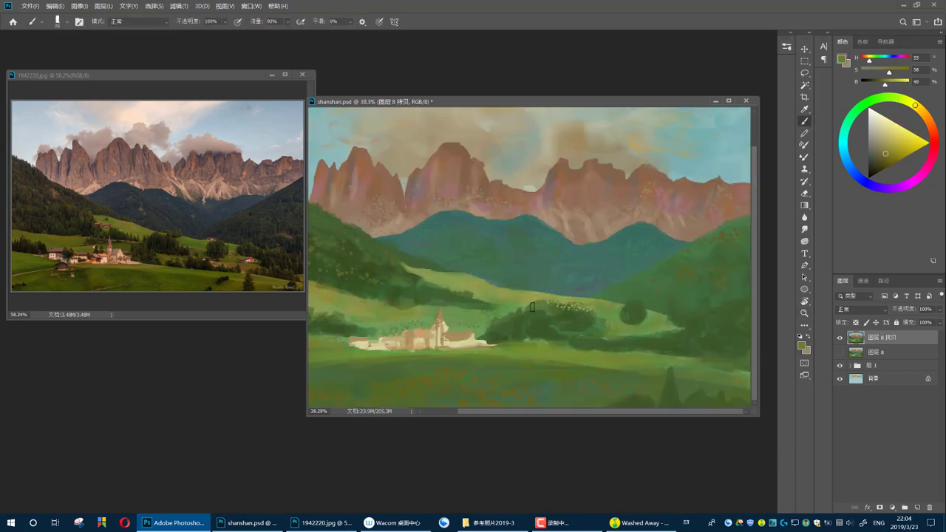
alt+click(533, 306)
alt+click(485, 339)
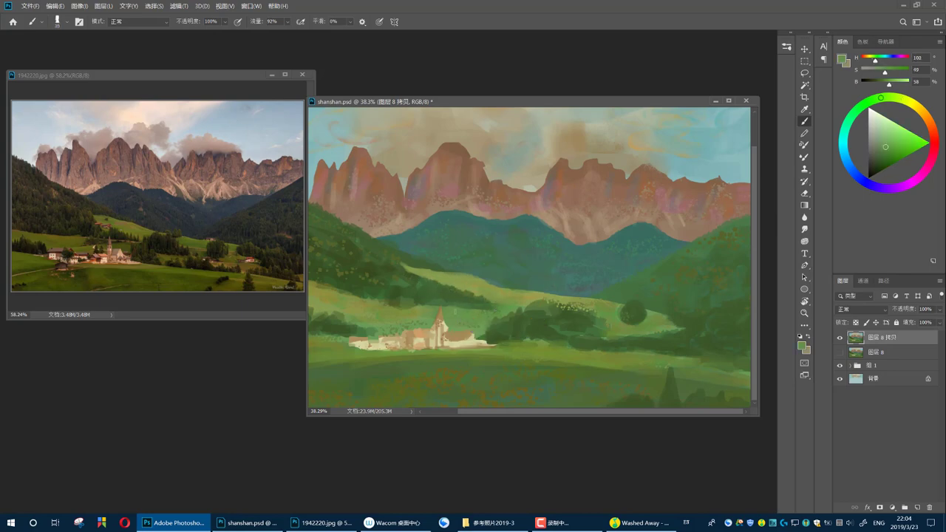
key(z)
mouse_move(458, 376)
mouse_down()
mouse_move(371, 375)
mouse_move(414, 375)
mouse_up()
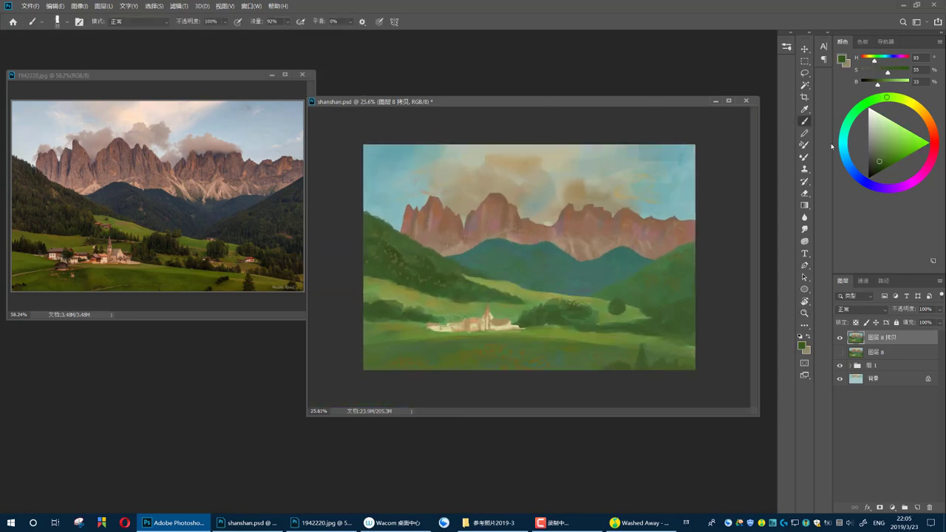
key(b)
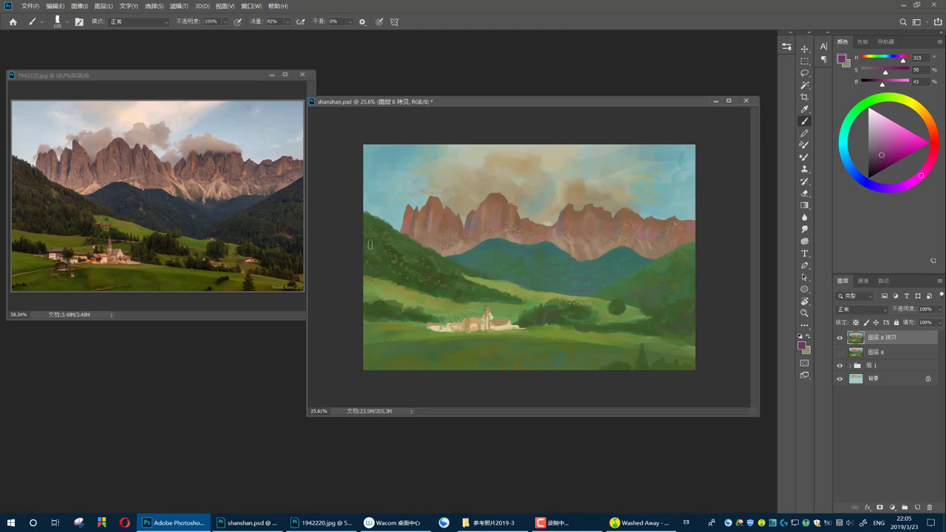